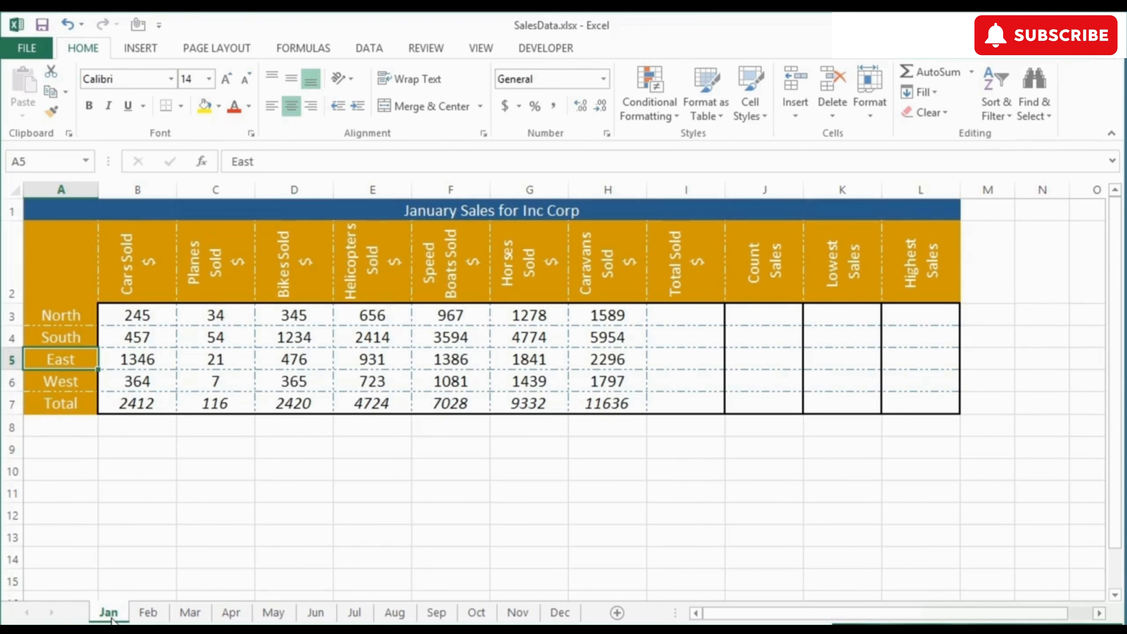
Examine the header and footer elements available for the Jan sheet in Page Layout view, and return to Normal view.
click(475, 51)
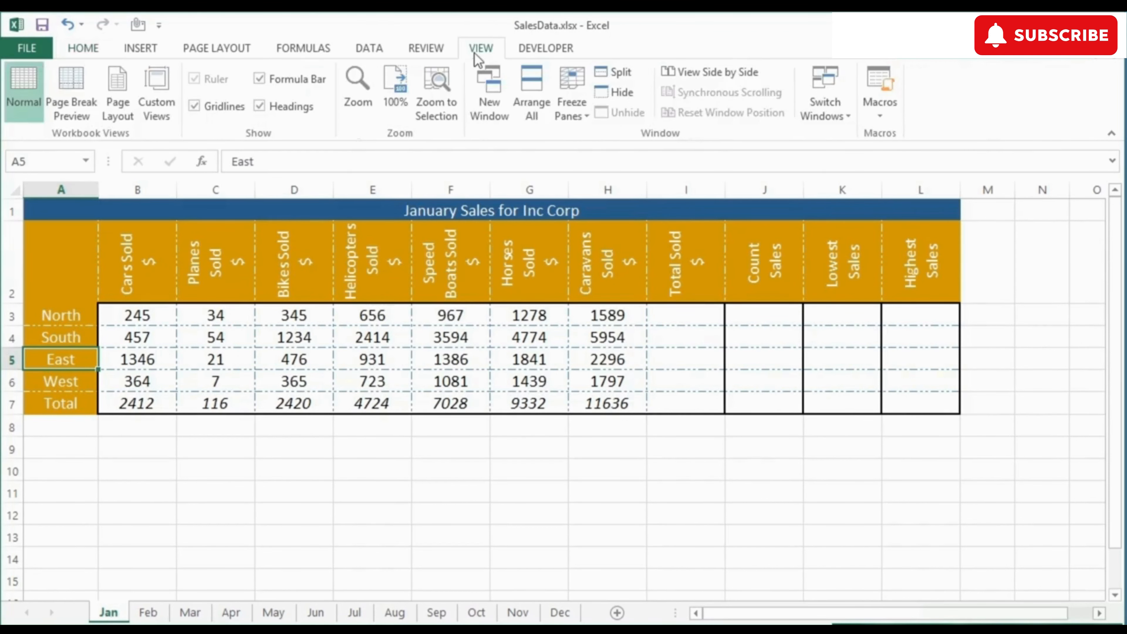
click(120, 102)
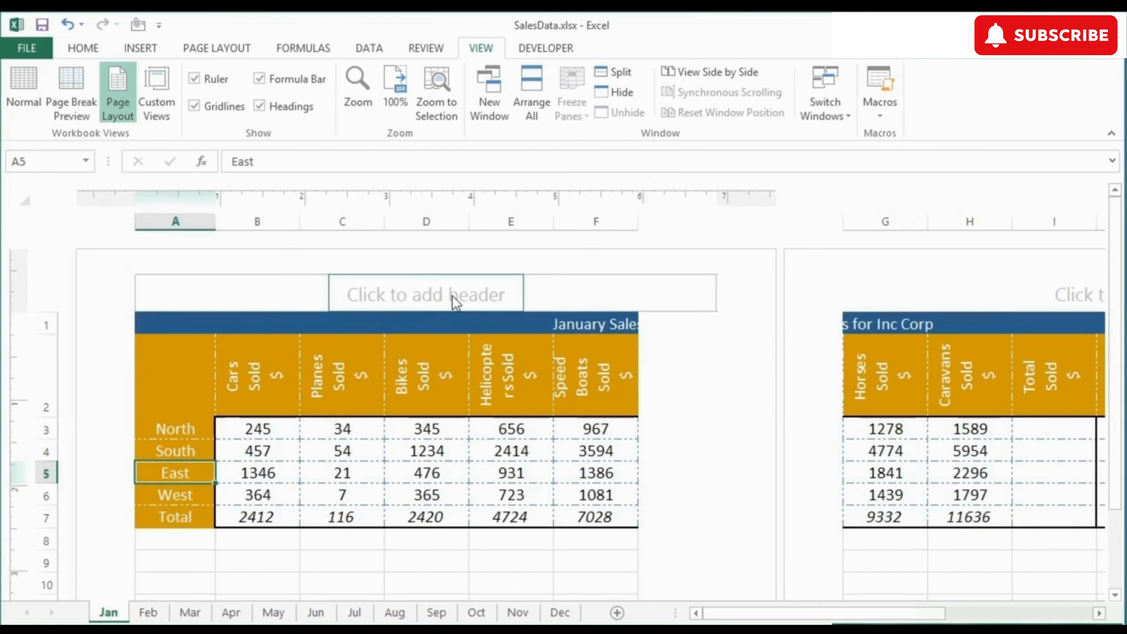
click(437, 302)
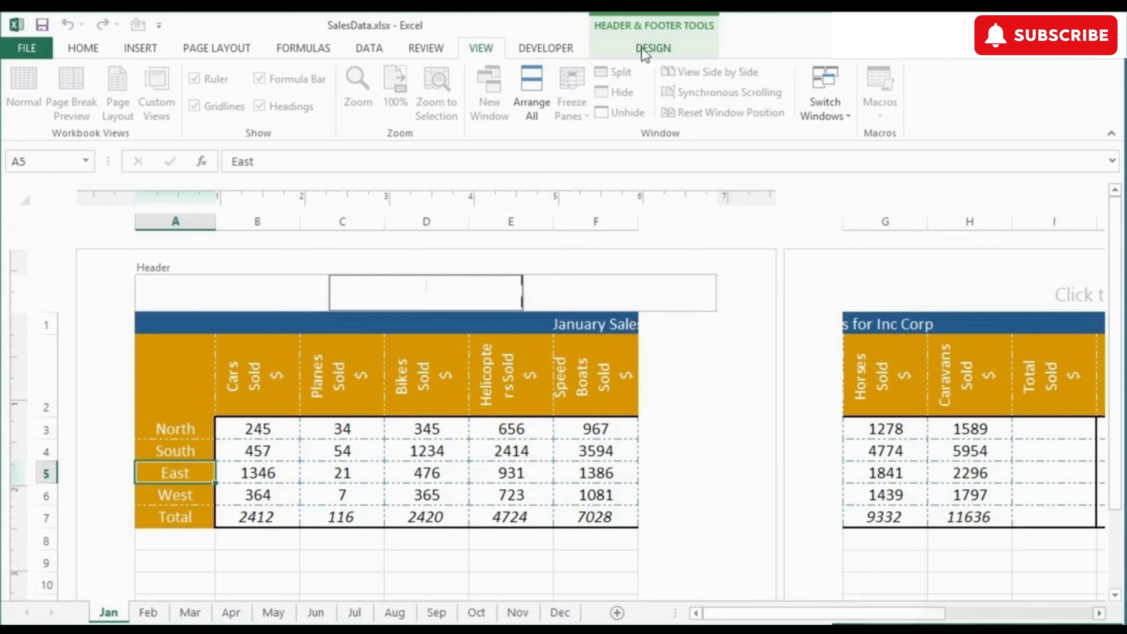
click(656, 48)
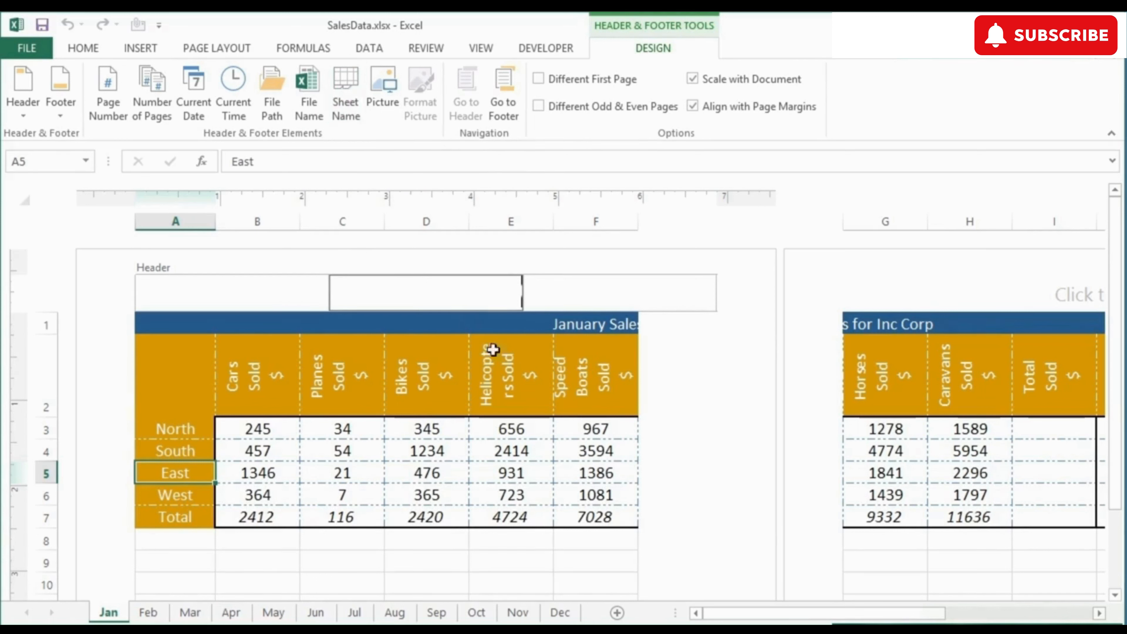
click(682, 433)
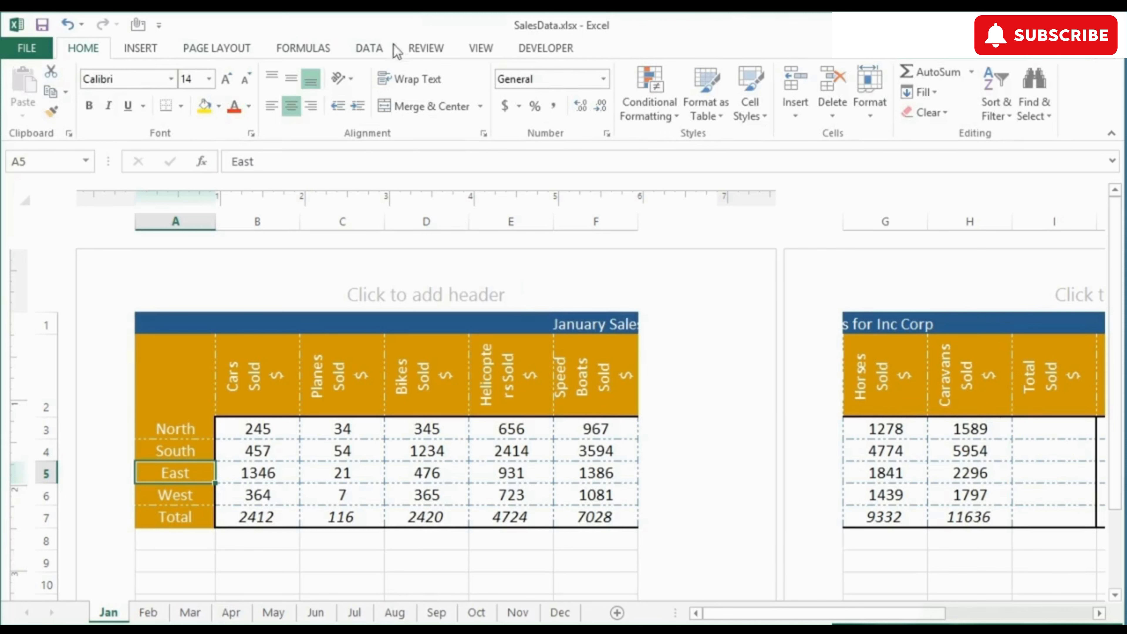
click(481, 49)
click(24, 94)
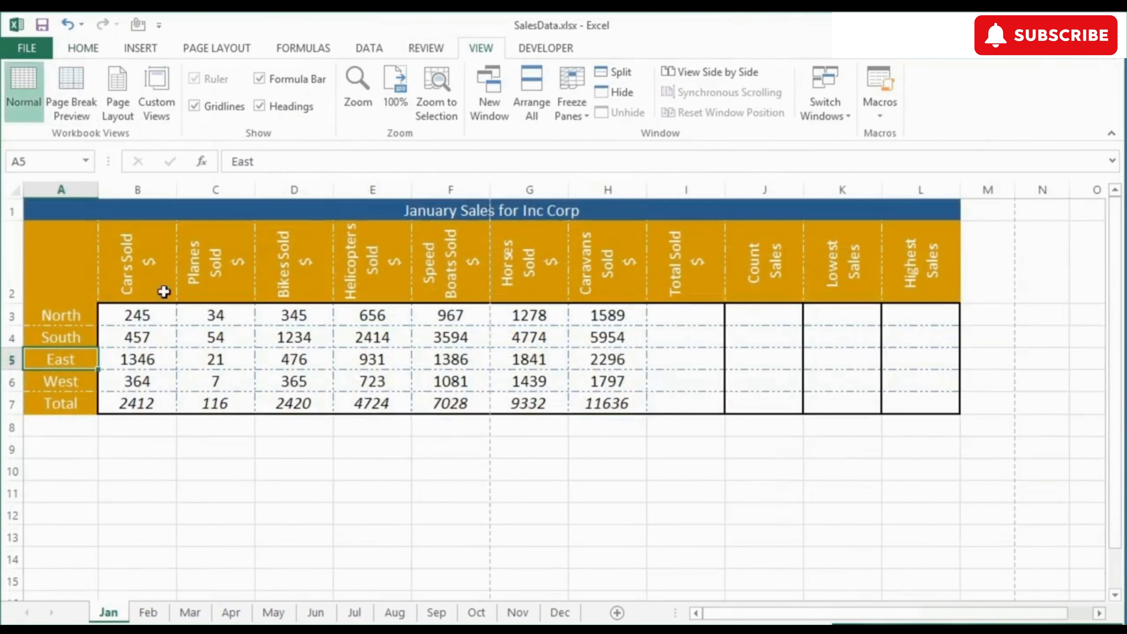
Enter the formula =CELL("filename") in cell A9 to return the workbook's full path and sheet name.
click(82, 453)
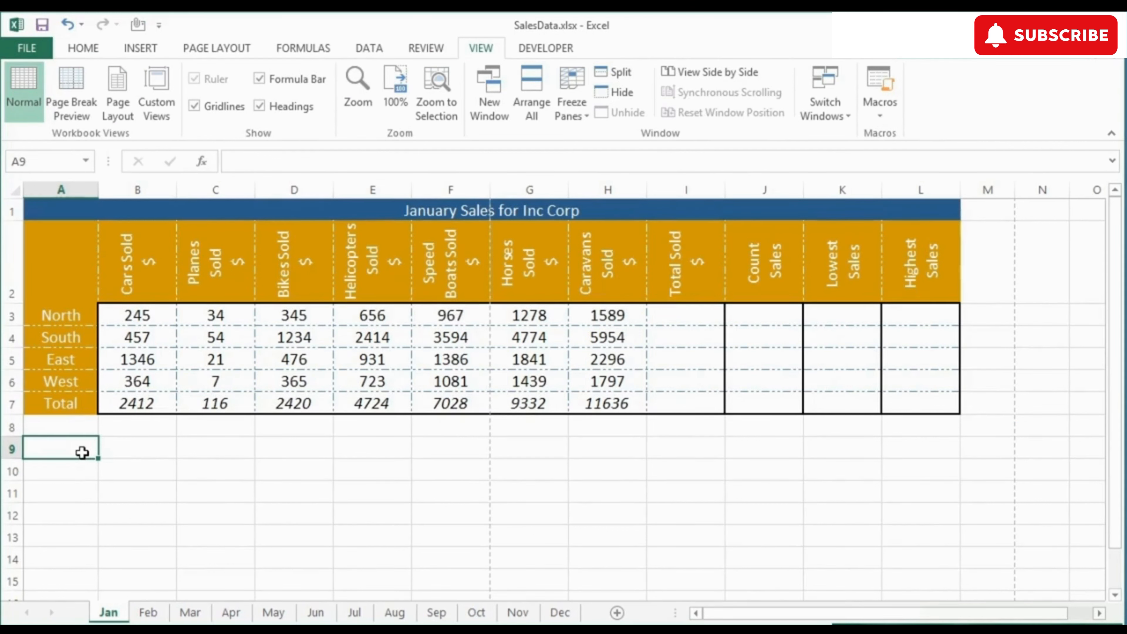
text(=cell()
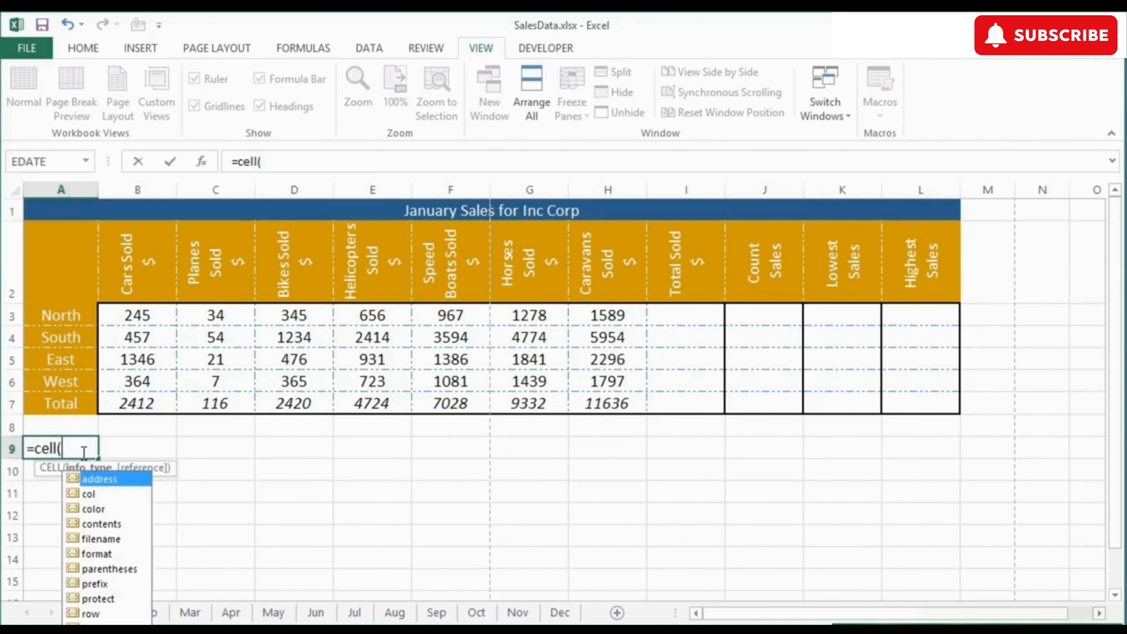
text("filename")
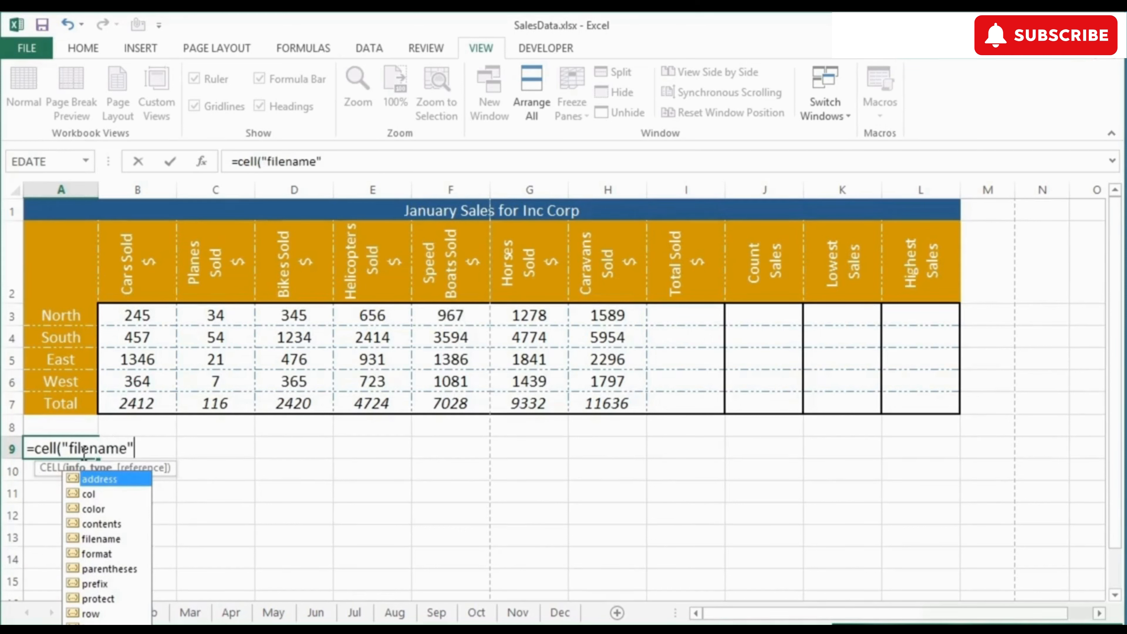
text())
key(Return)
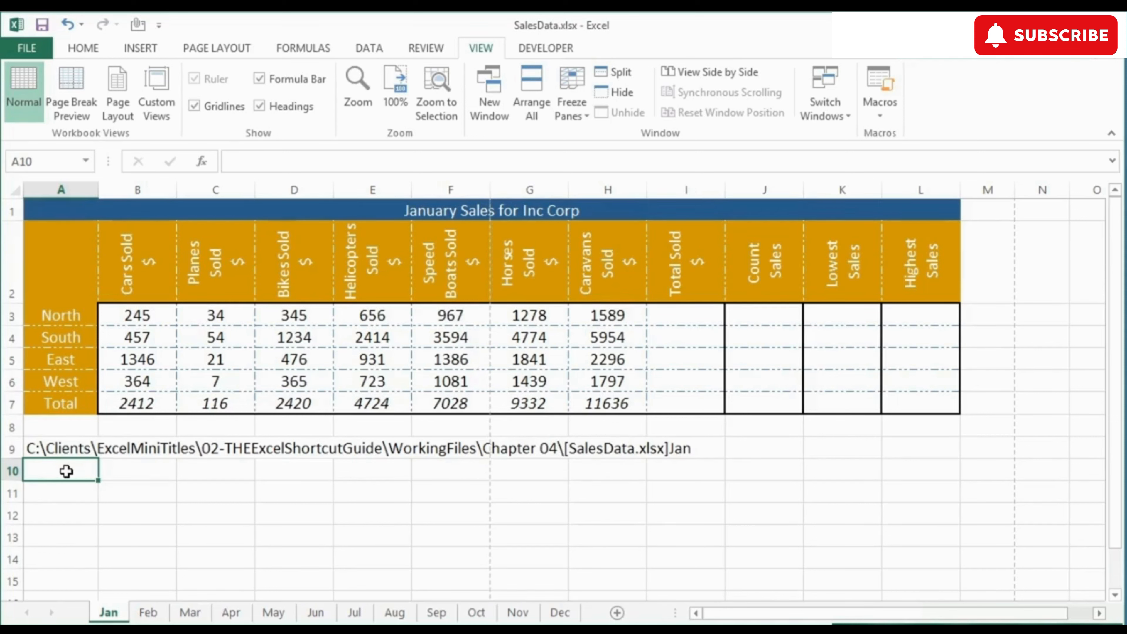
Begin a MID formula in A10 that reads A9 and starts at FIND("[",A9)+1.
text(=mid()
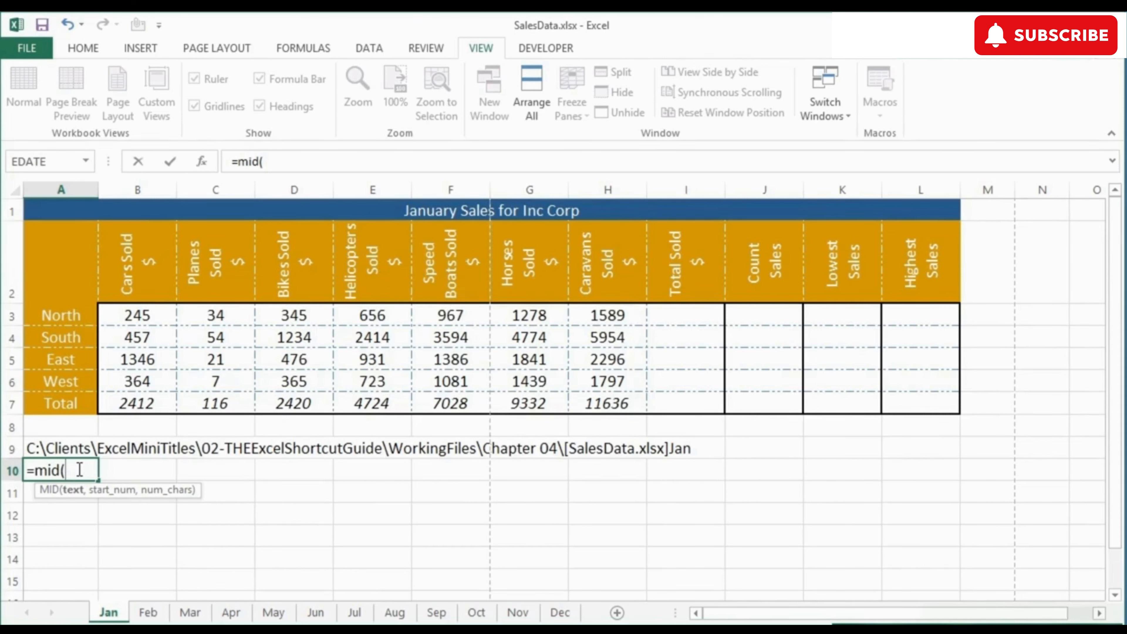
click(72, 449)
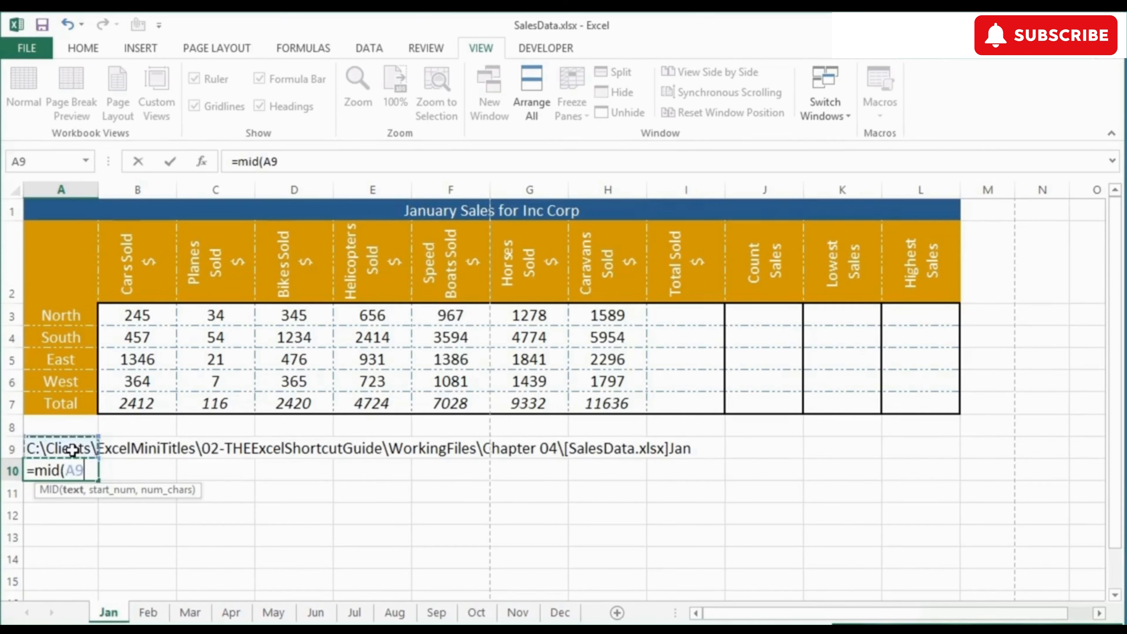
text(,)
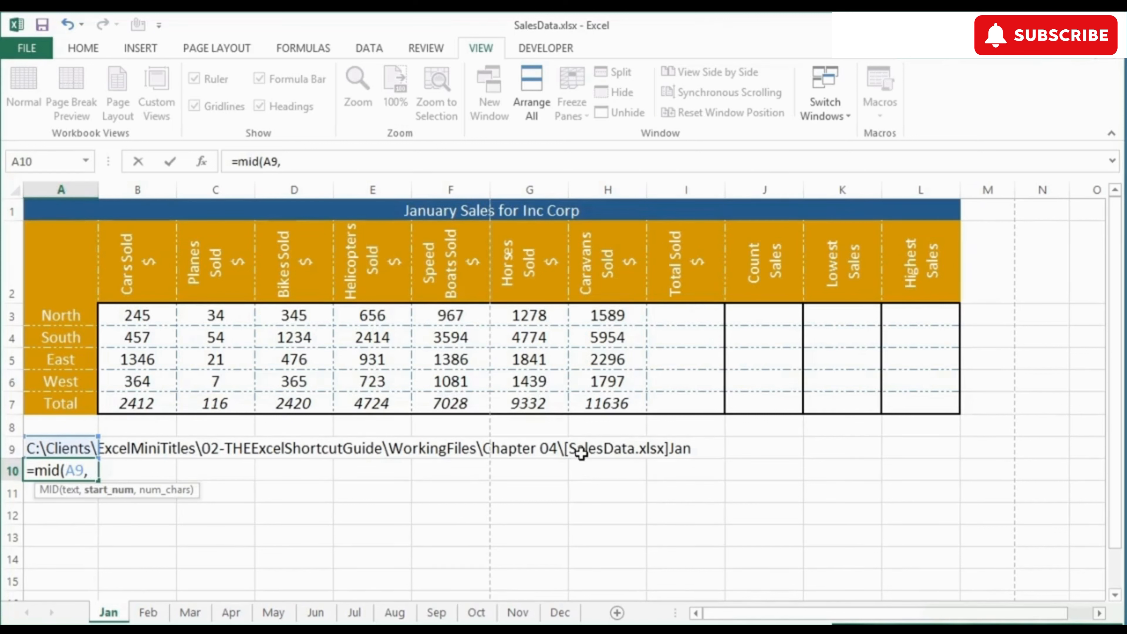
text(find)
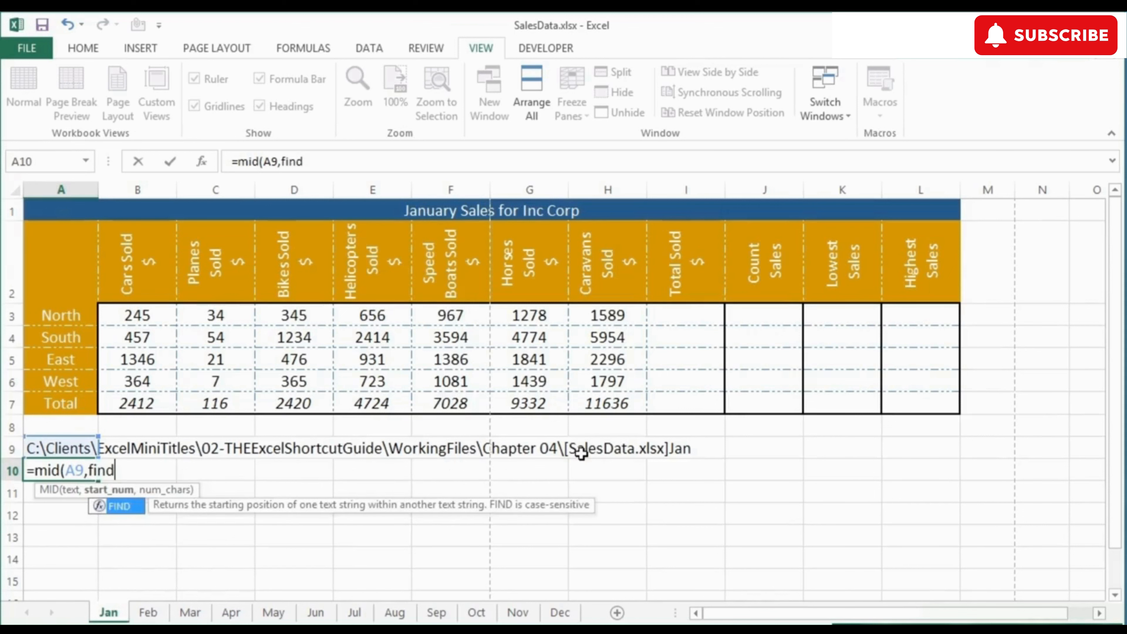
text(("[)
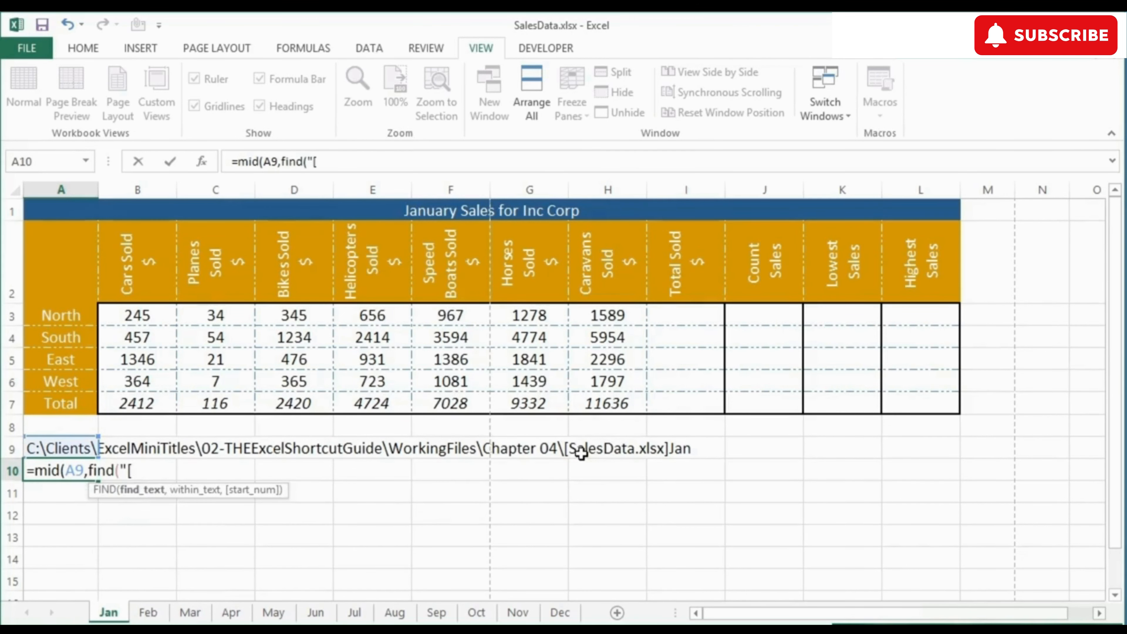
text(",)
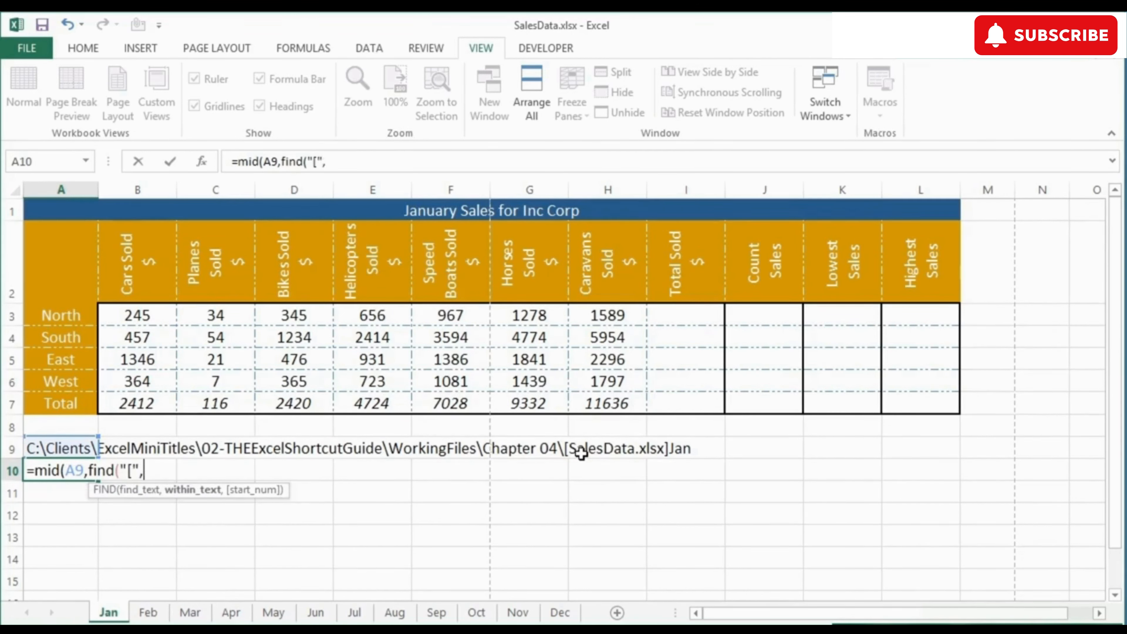
click(74, 447)
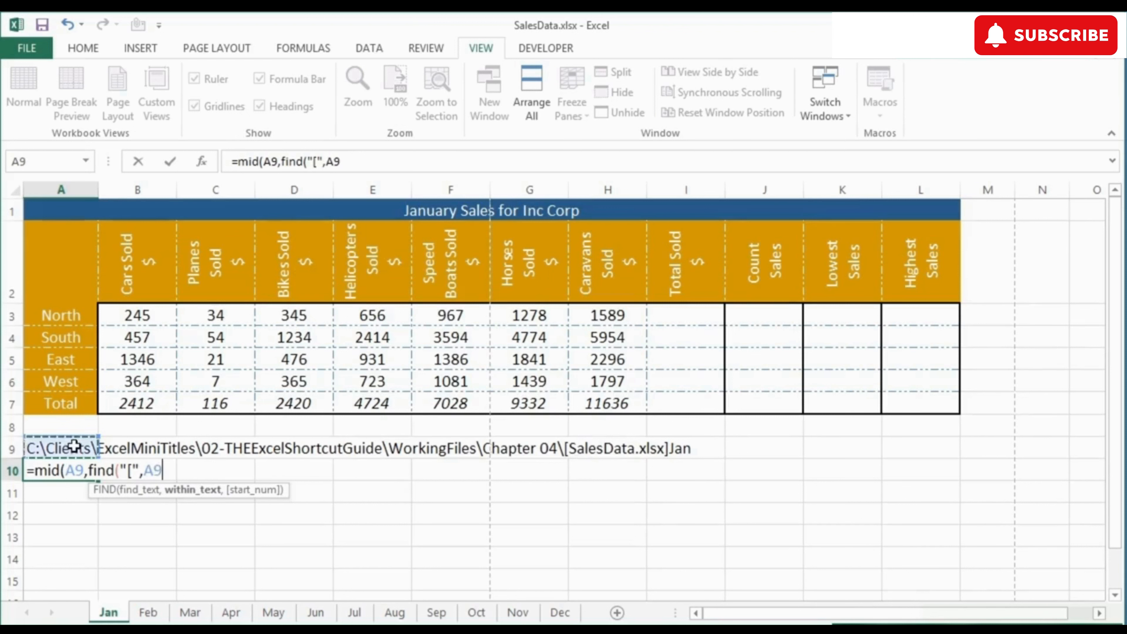
text())
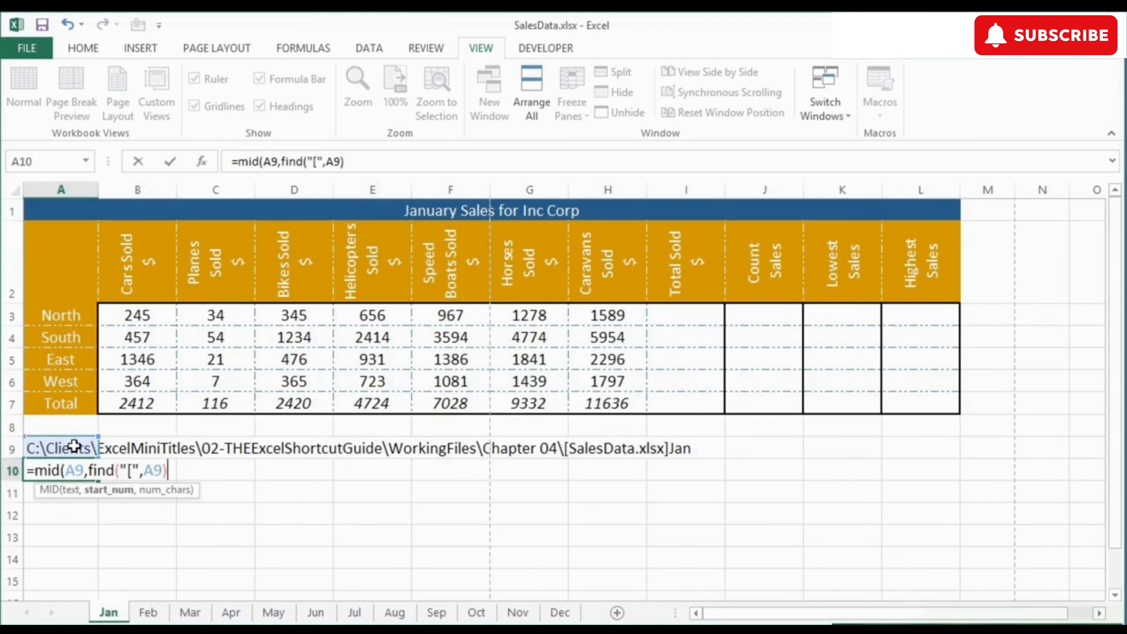
text(+1)
text(,)
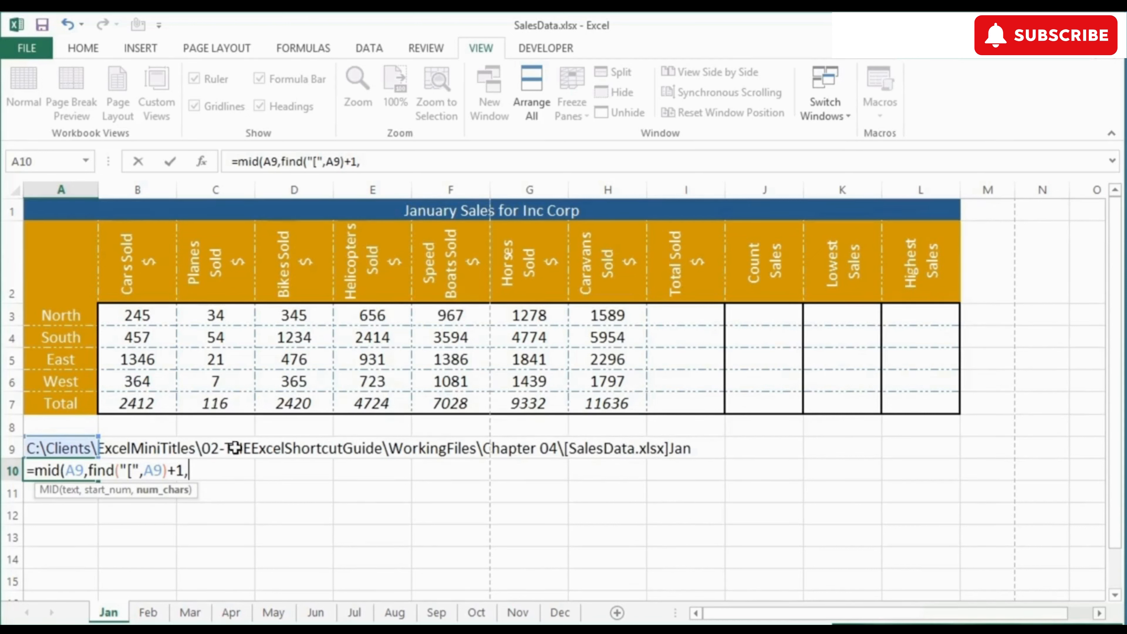
Complete the MID formula in A10 with FIND("]",A9)-FIND("[",A9)-1 as the number of characters.
text(find()
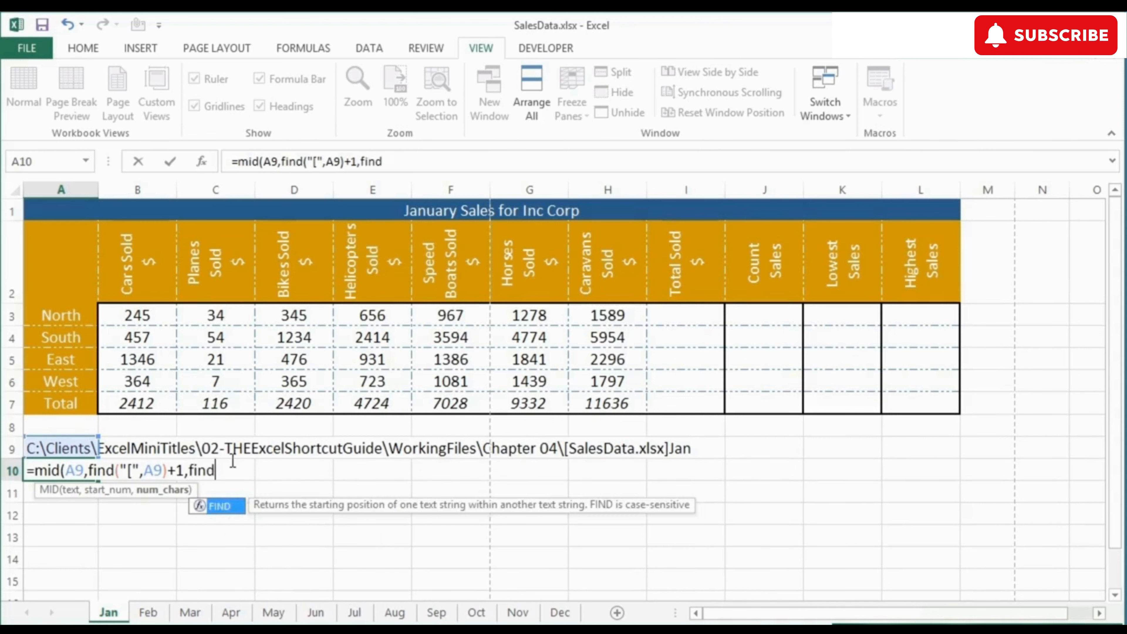
text(")
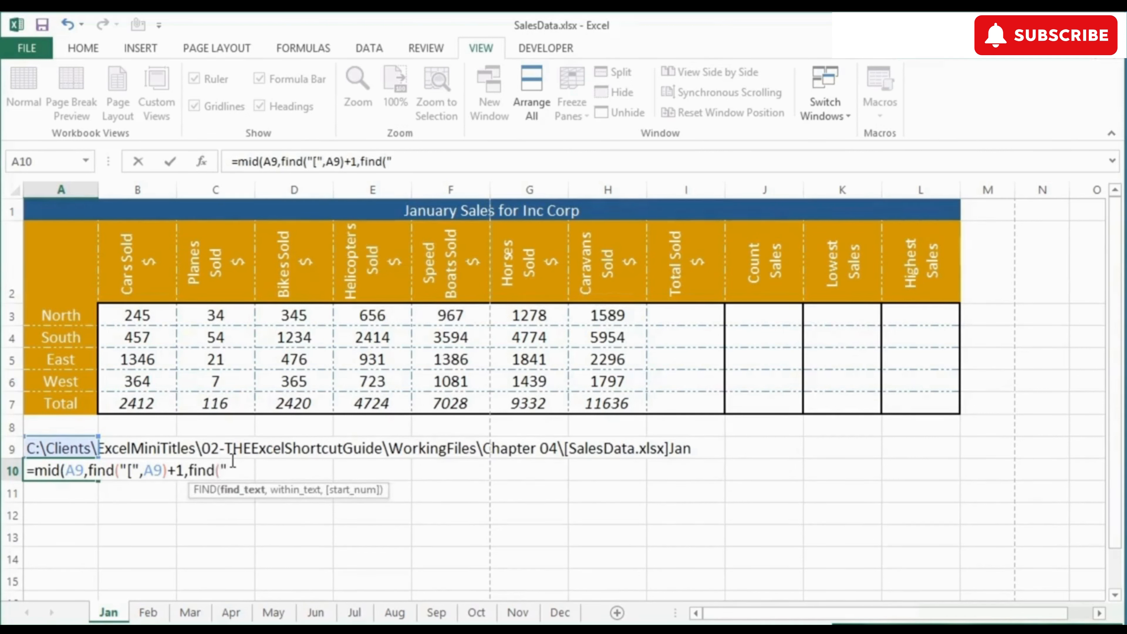
text(]",)
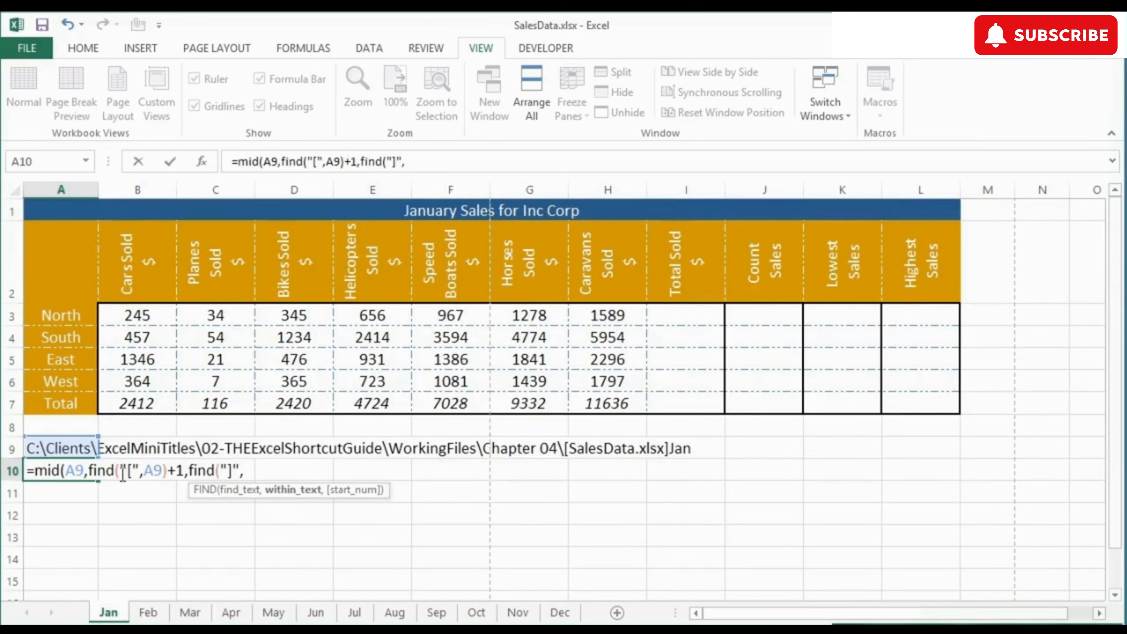
click(72, 444)
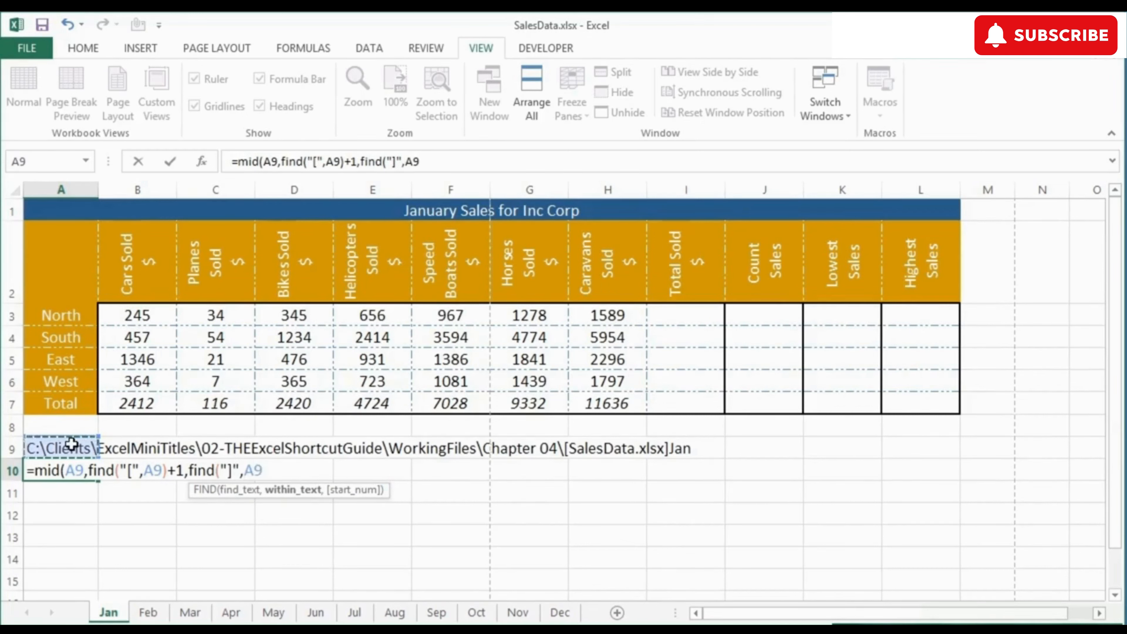
text())
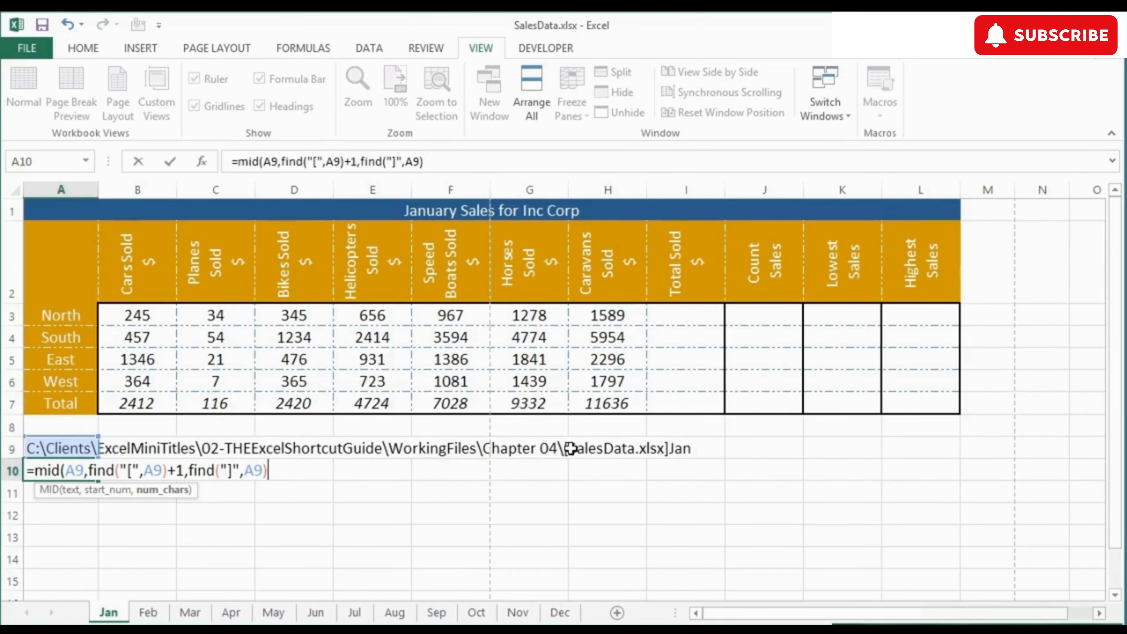
text(-fi)
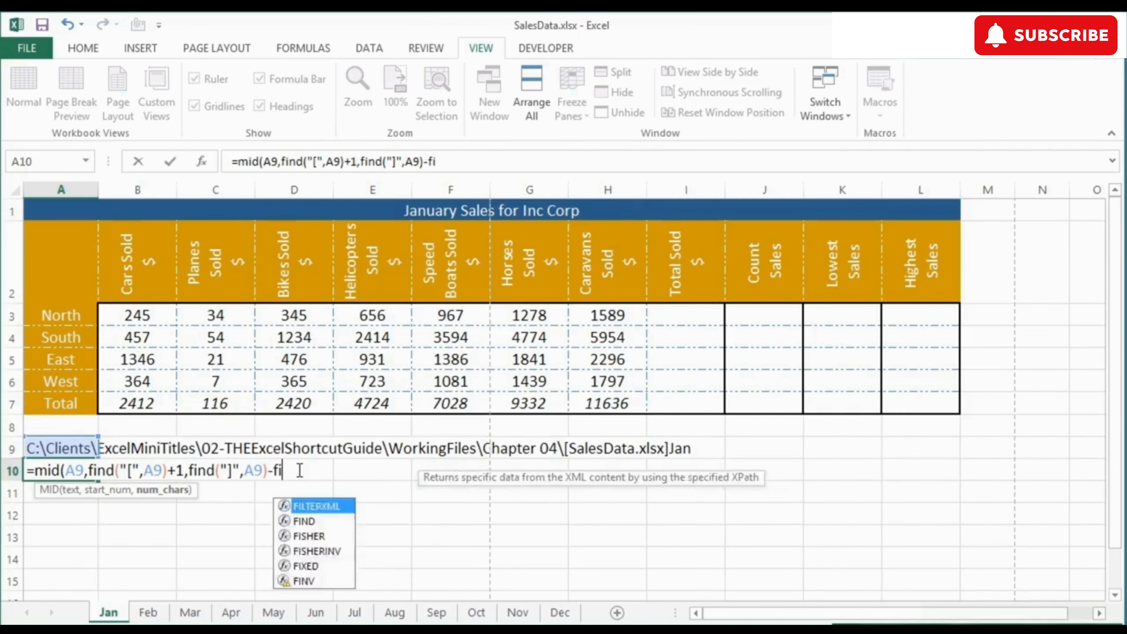
text(nd()
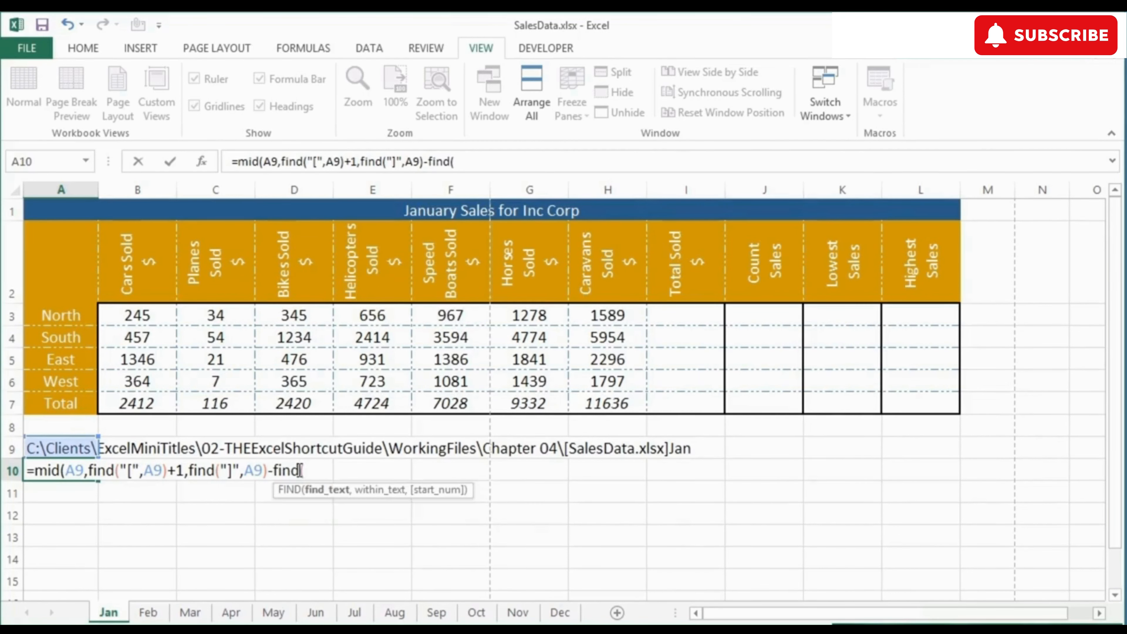
text("[",)
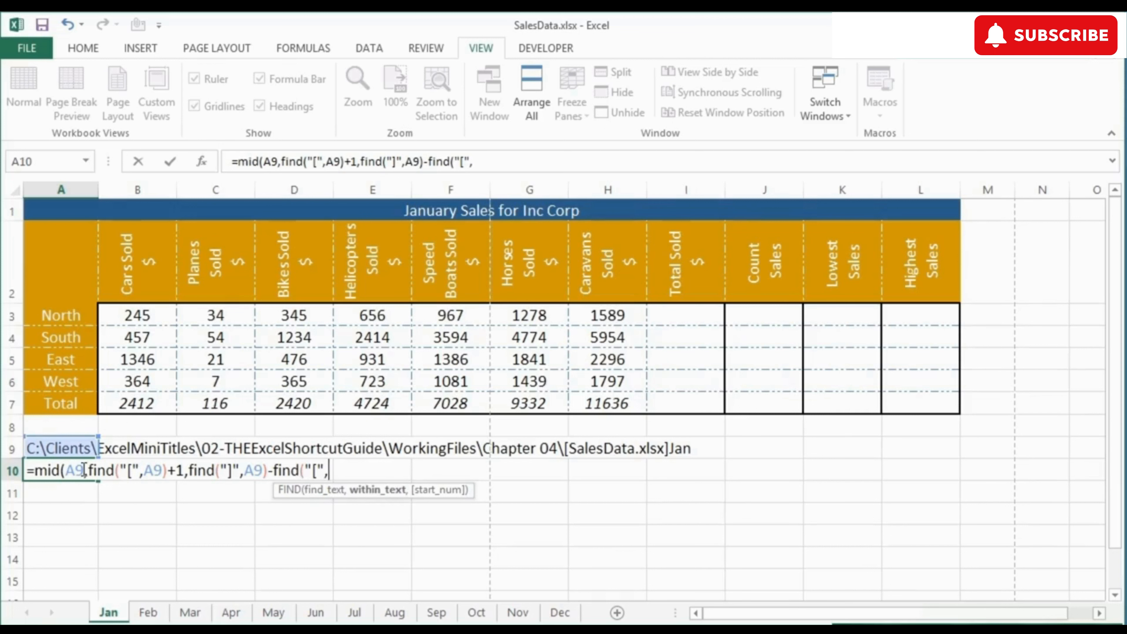
click(78, 444)
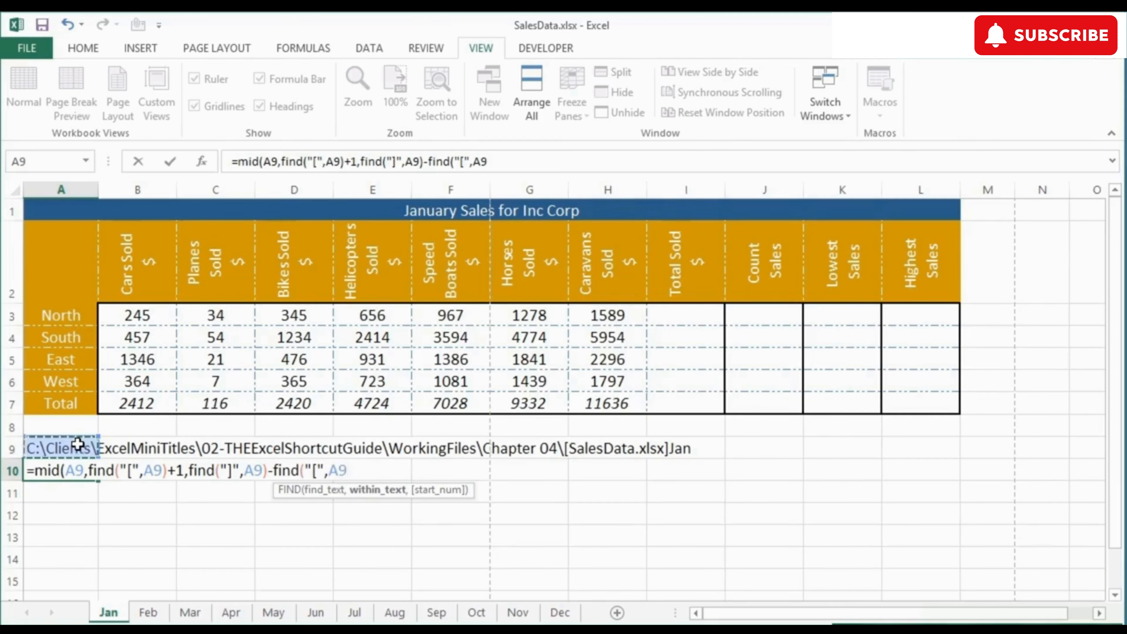
text())
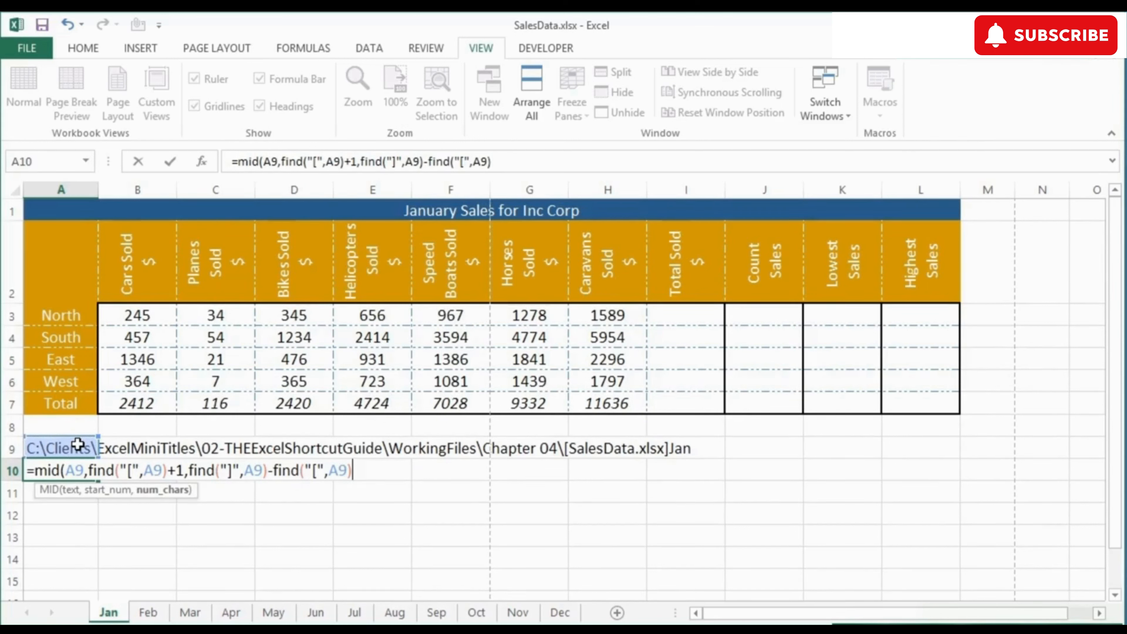
text(-1))
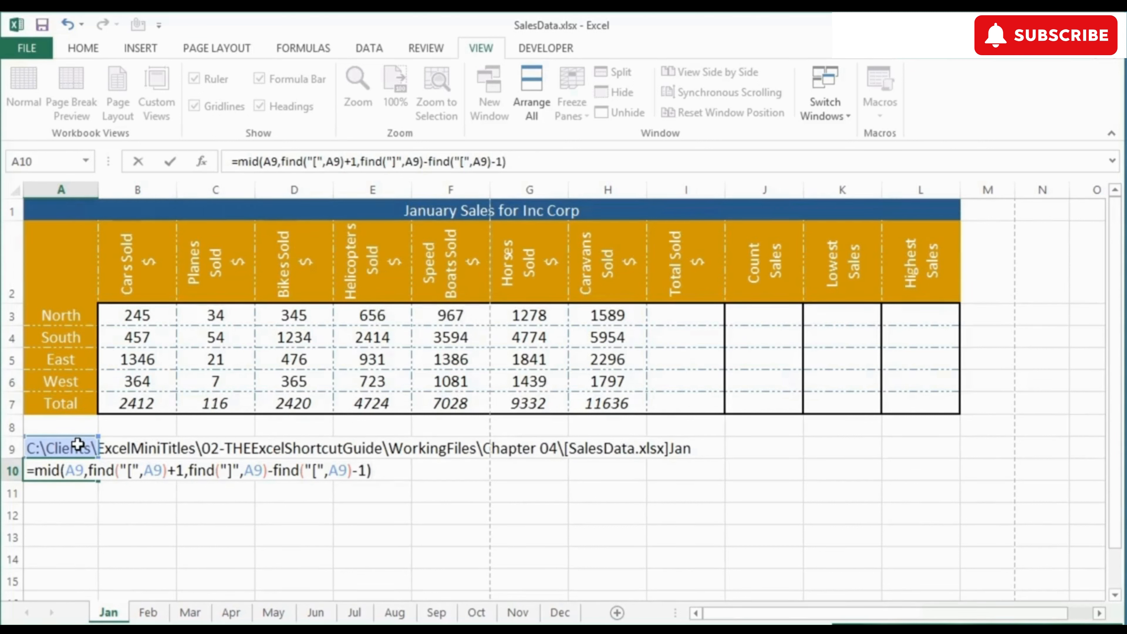
key(Return)
key(Up)
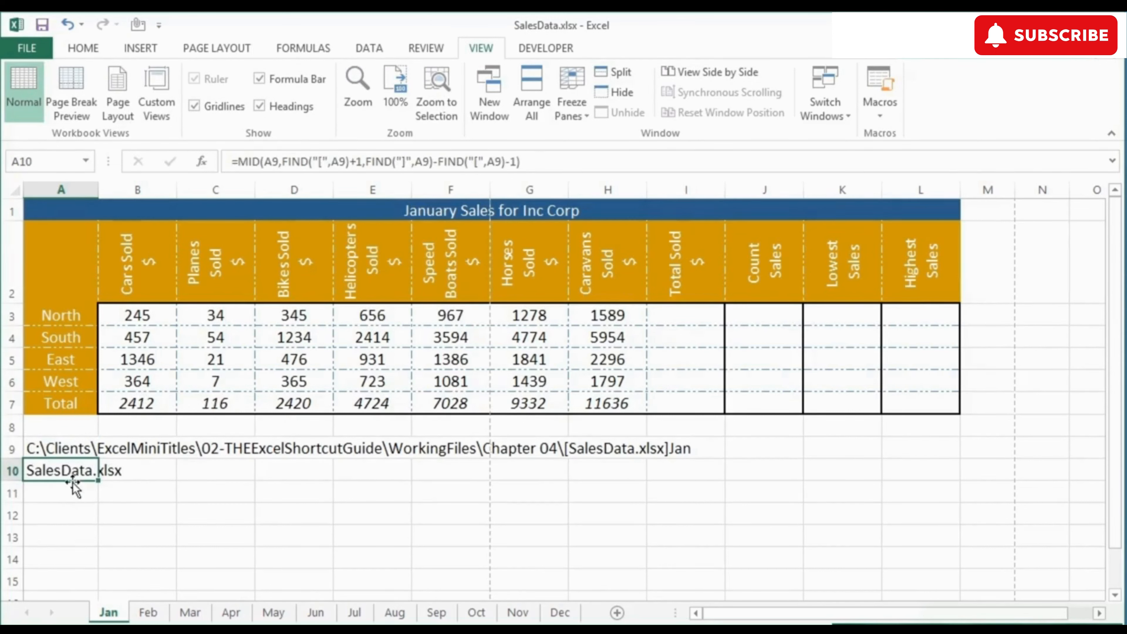
Move the file name formula from A10 to B10, and enter the labels "Filename:" in A10 and "SheetName" in A11.
drag(73, 483, 168, 489)
click(64, 475)
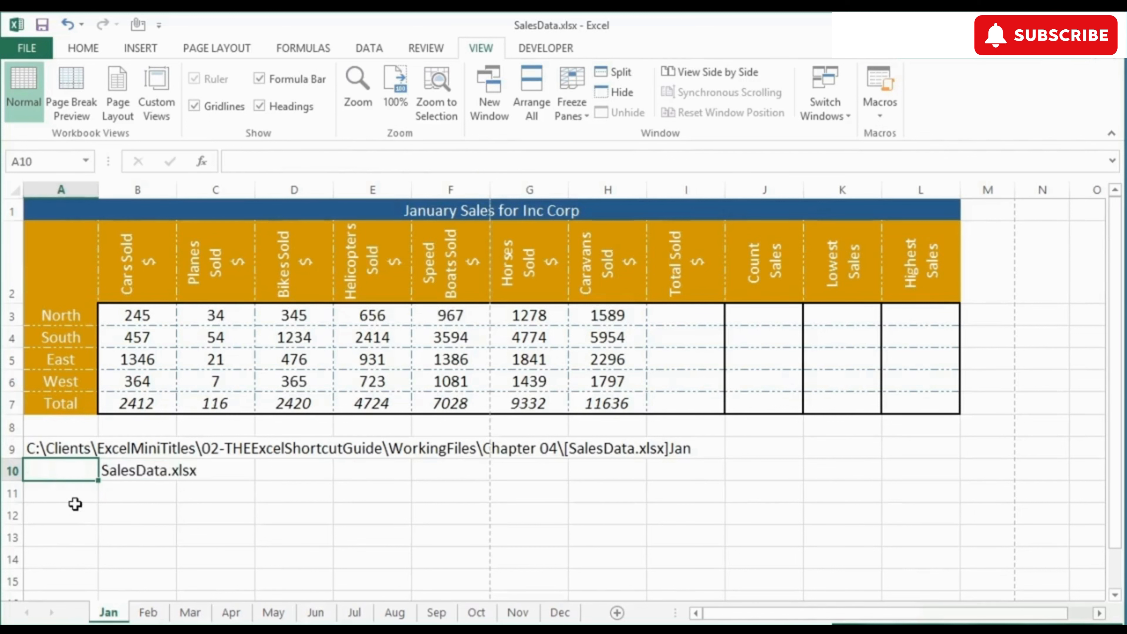
text(Filename:)
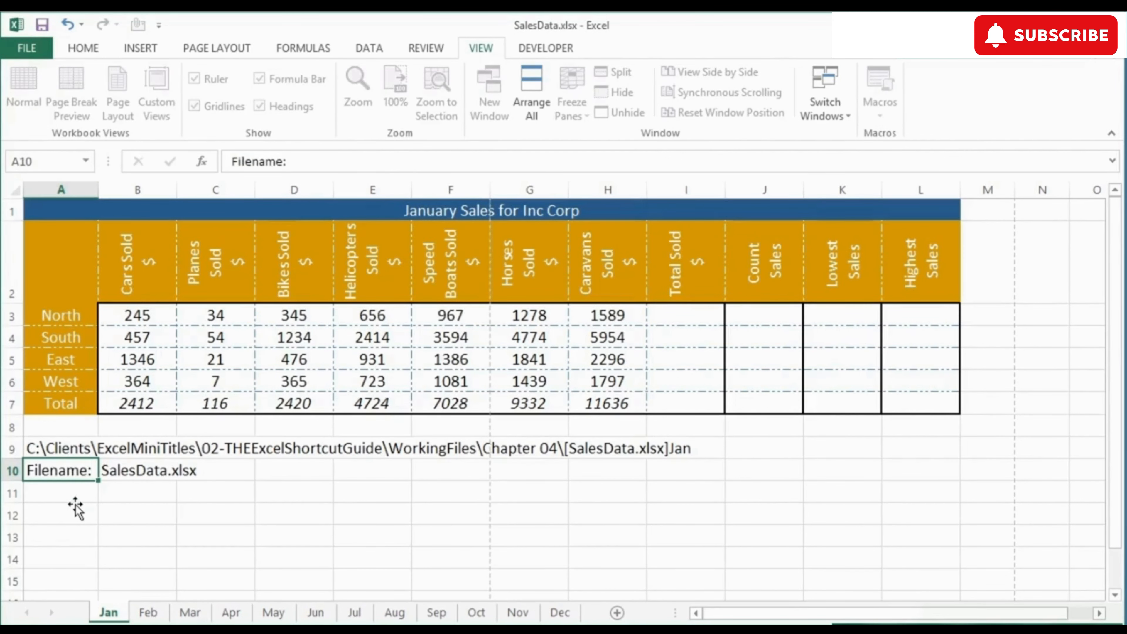
key(Return)
text(SheetName)
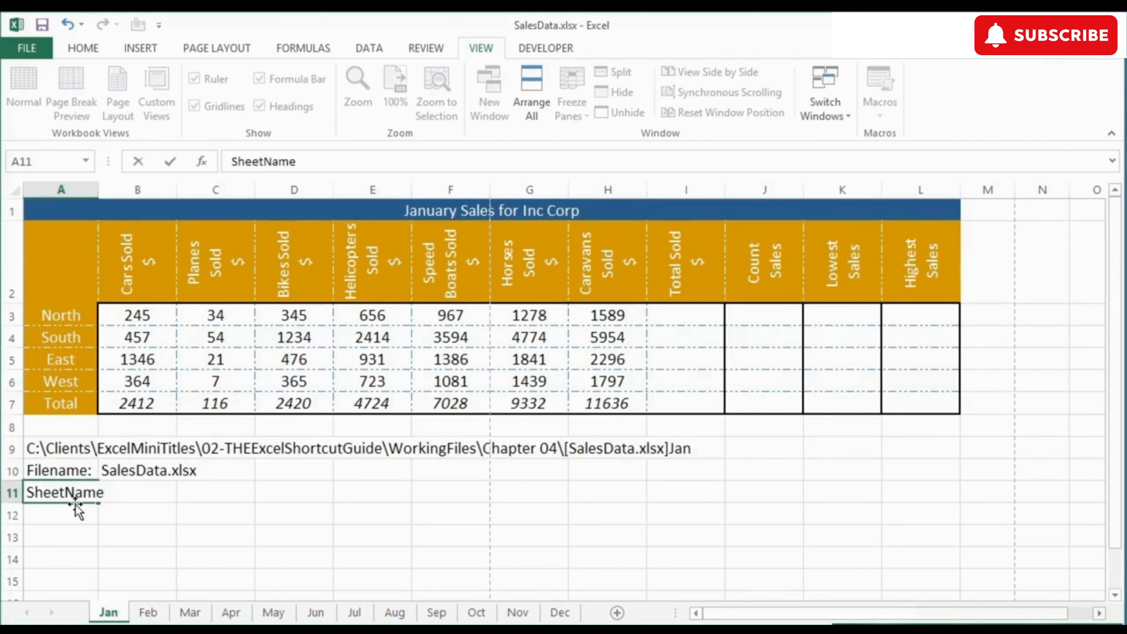
key(Tab)
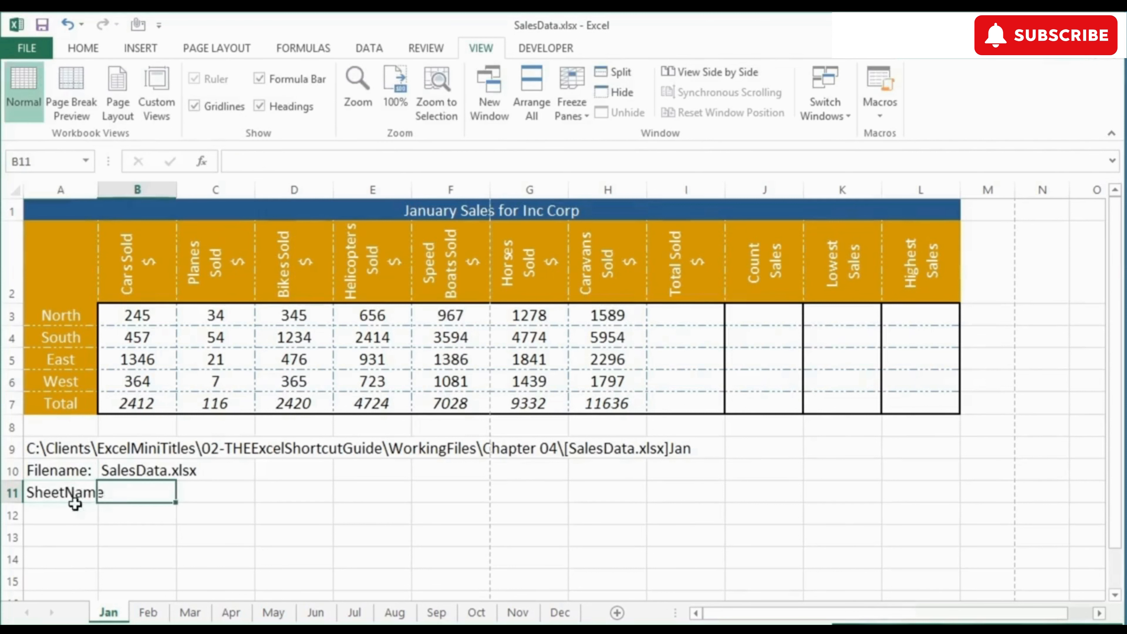
Widen column A to fit the SheetName label, and begin a MID formula in B11 reading A9 from FIND("]",A9)+1.
drag(107, 192, 119, 192)
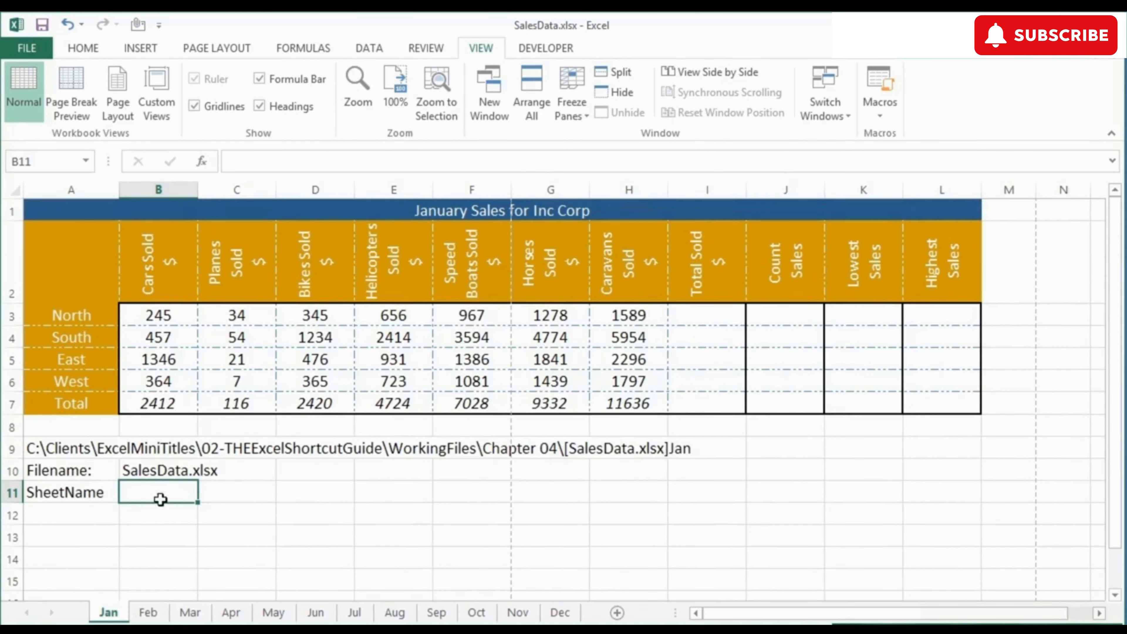
text(=mid)
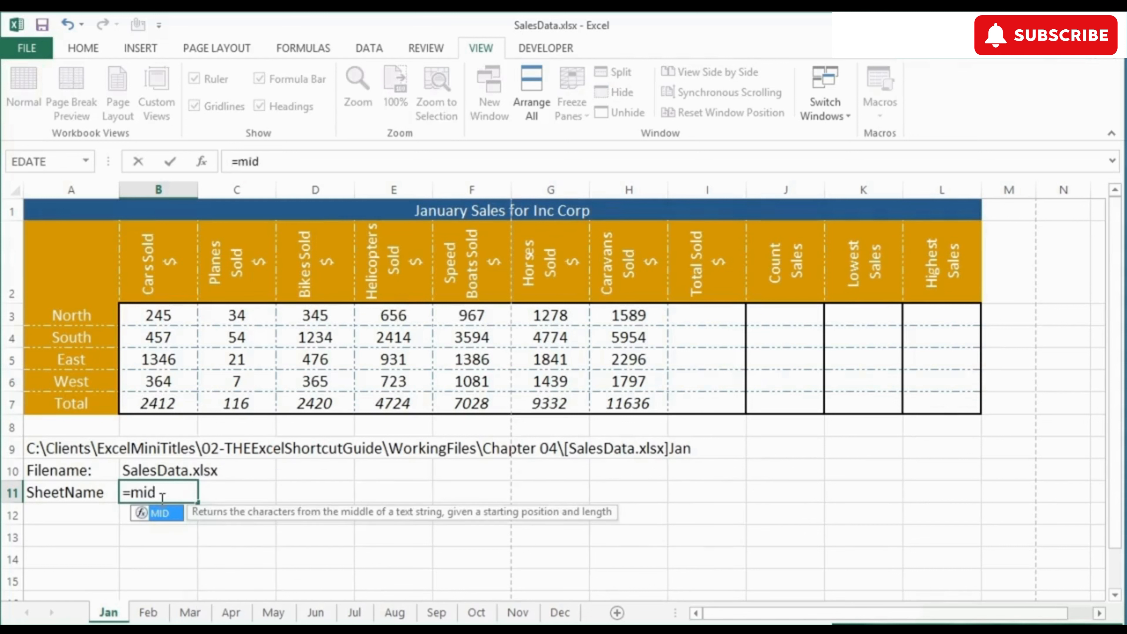
text(()
click(69, 449)
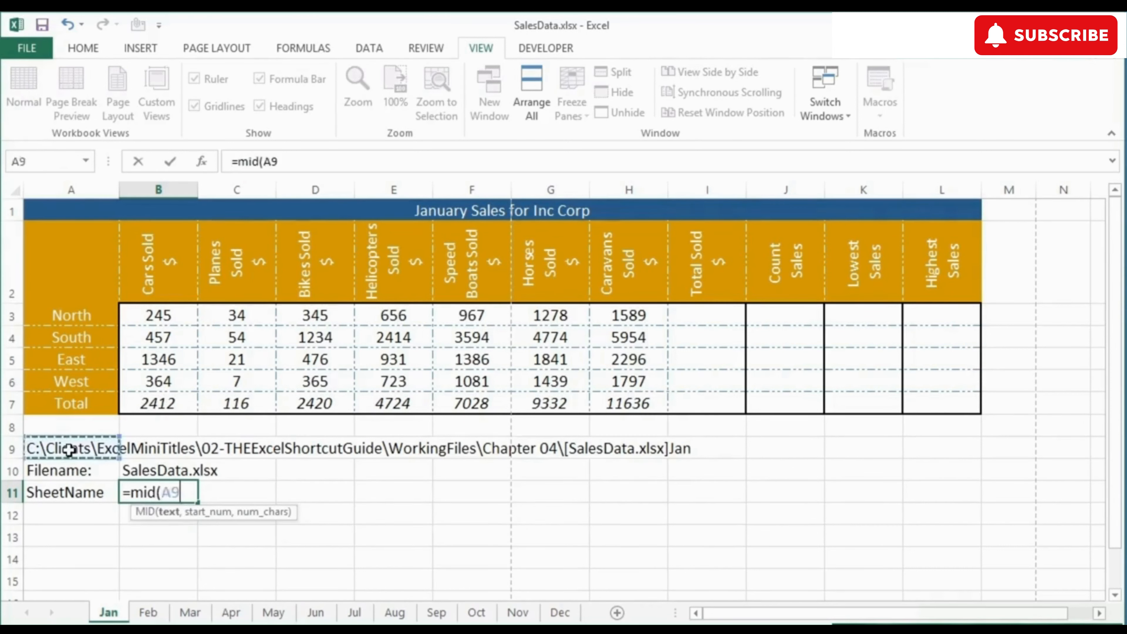
text(,find()
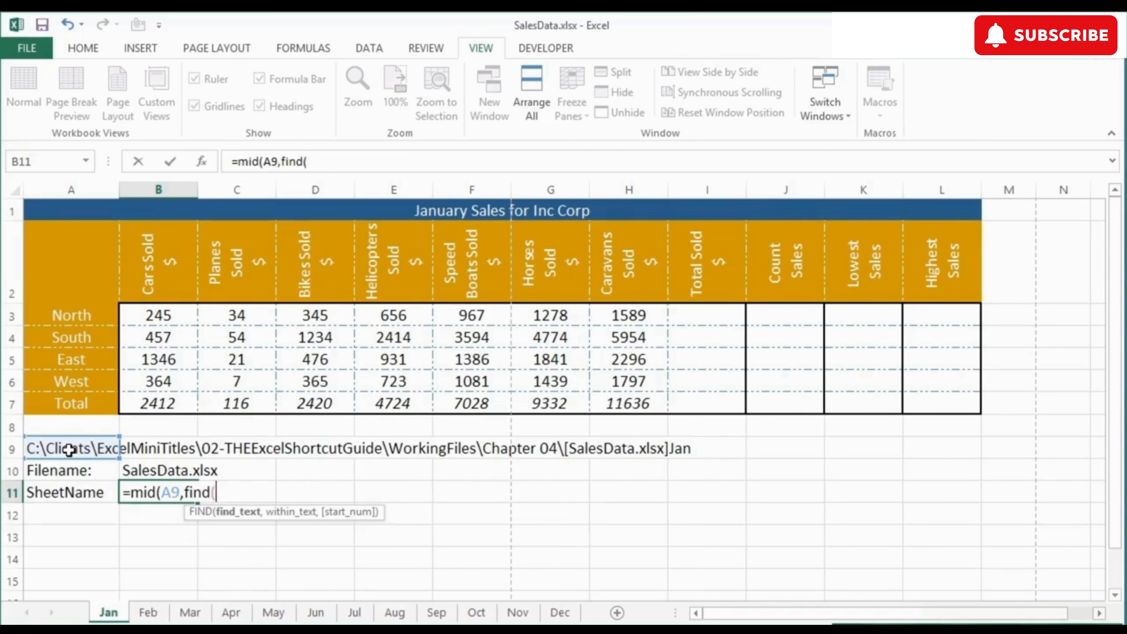
text("]",)
click(69, 450)
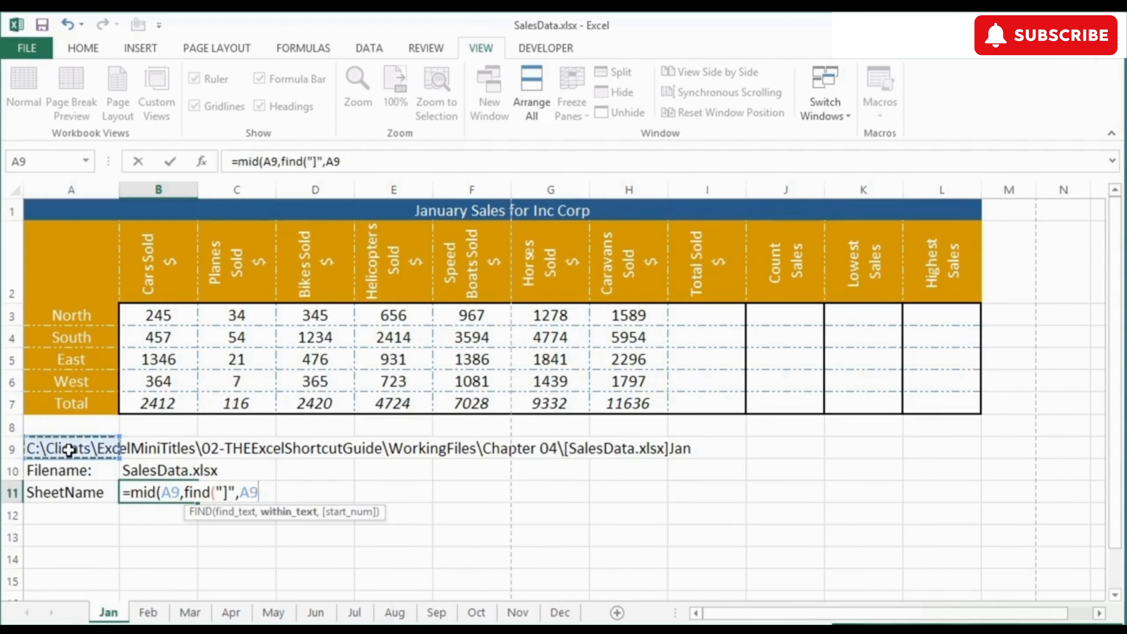
text()+1)
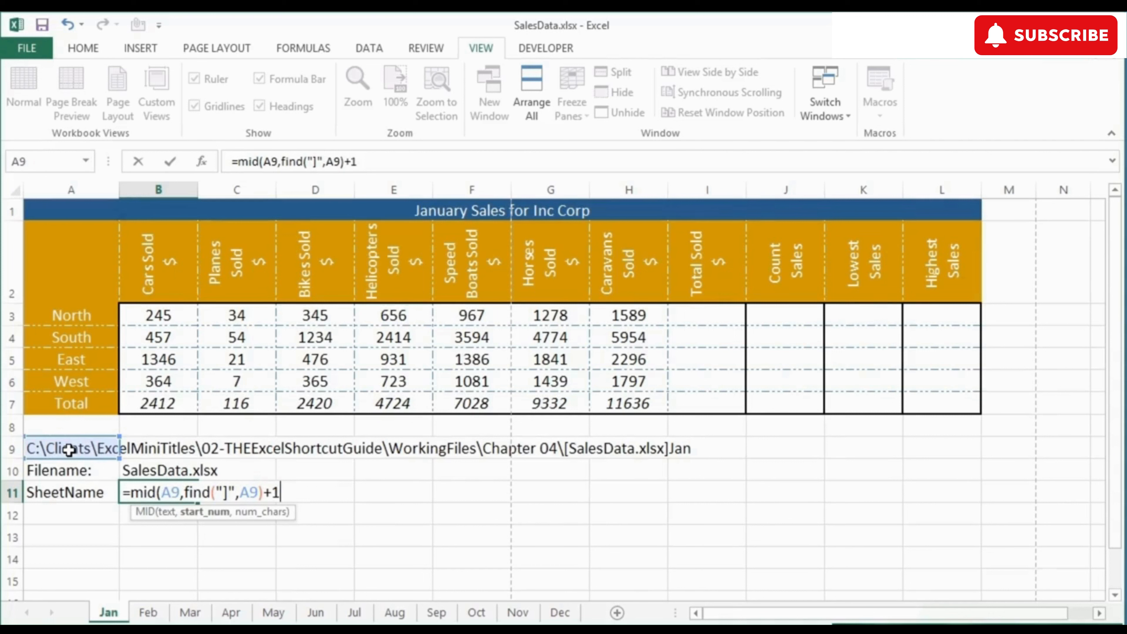
Begin the number-of-characters argument of the B11 MID formula with LEN(A9) followed by a minus sign.
text(,)
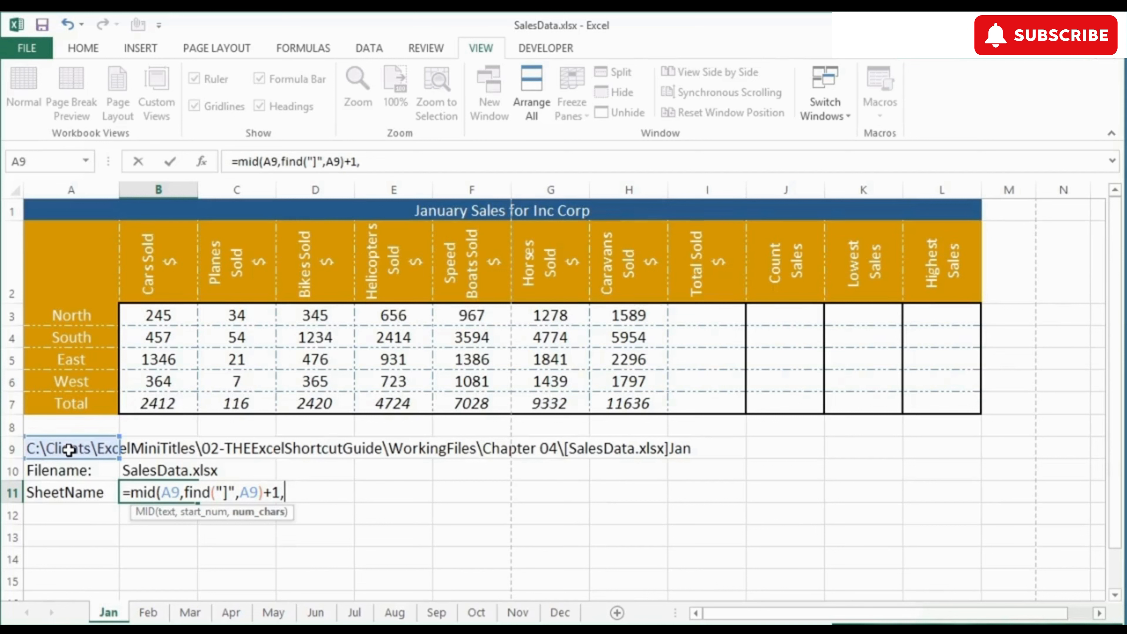
text(len()
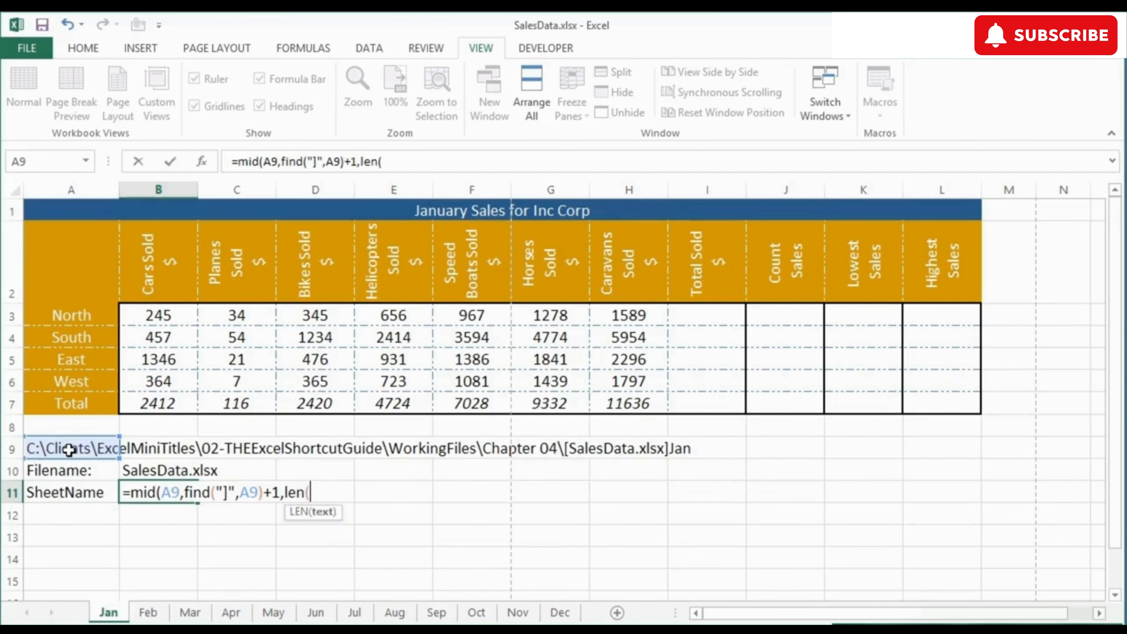
click(69, 449)
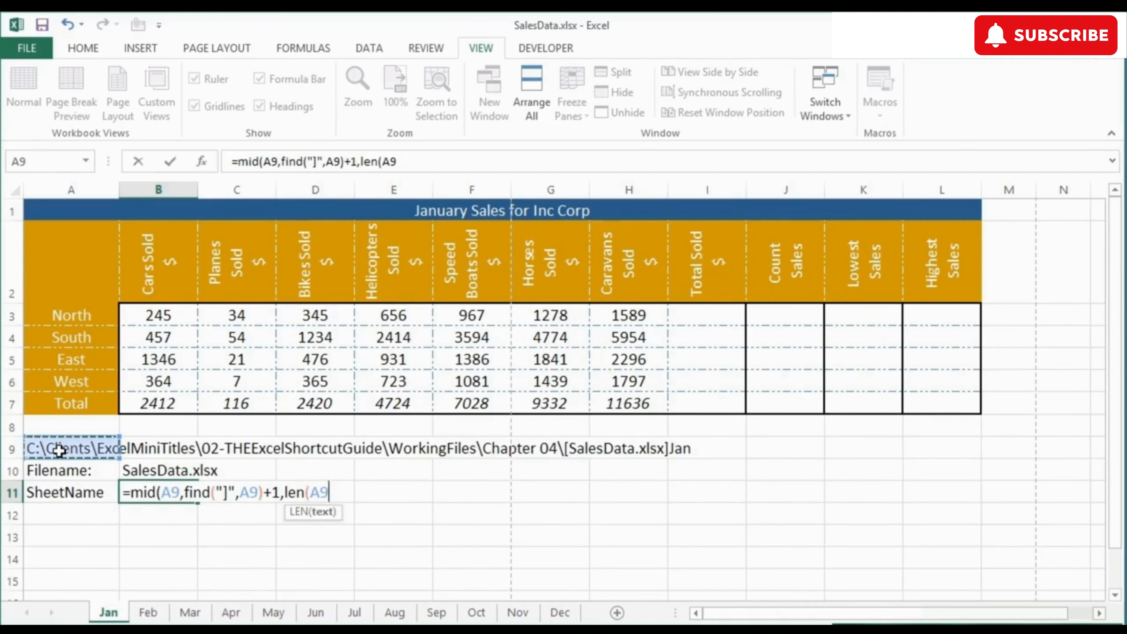
text()-)
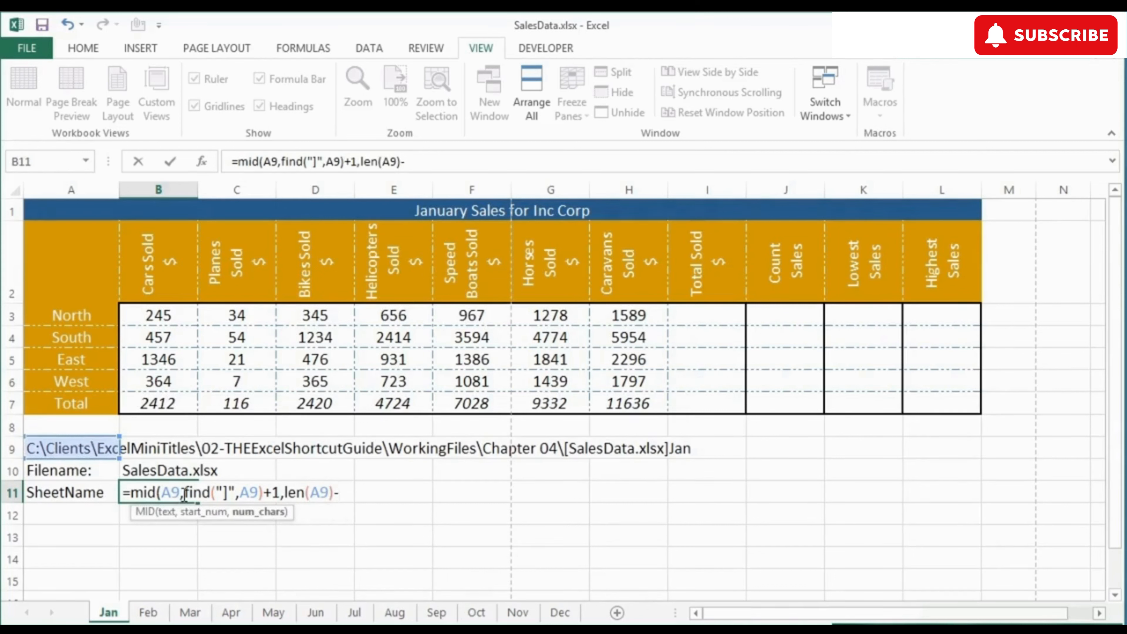
Subtract a copy of the formula's FIND("]",A9) without its leading comma, and complete the MID formula in B11.
drag(184, 493, 259, 494)
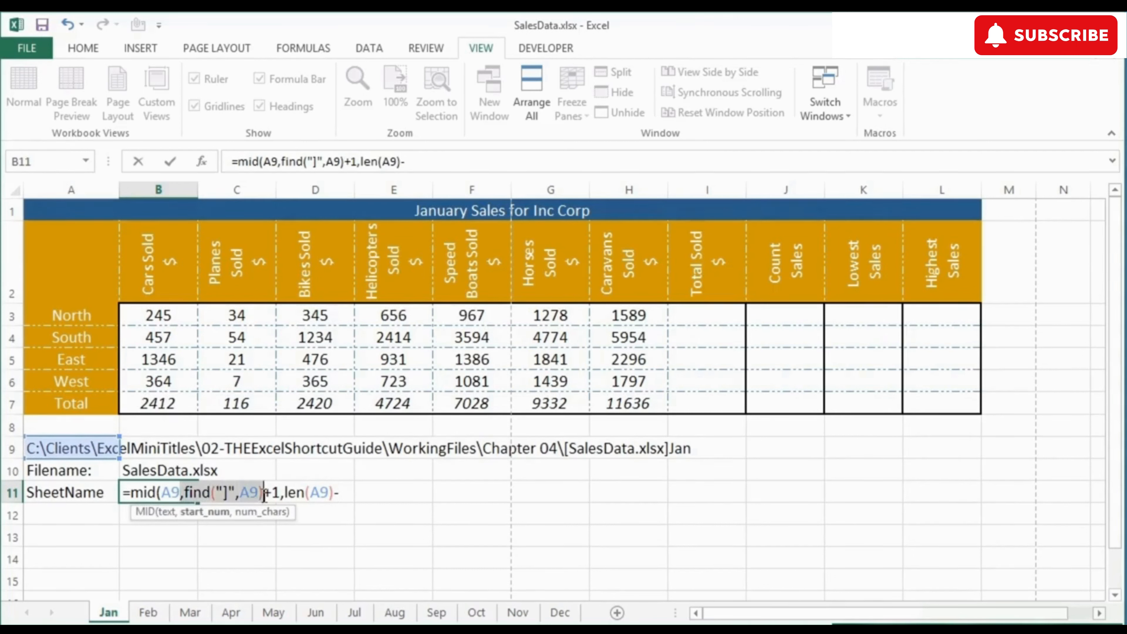
click(351, 493)
key(ctrl+v)
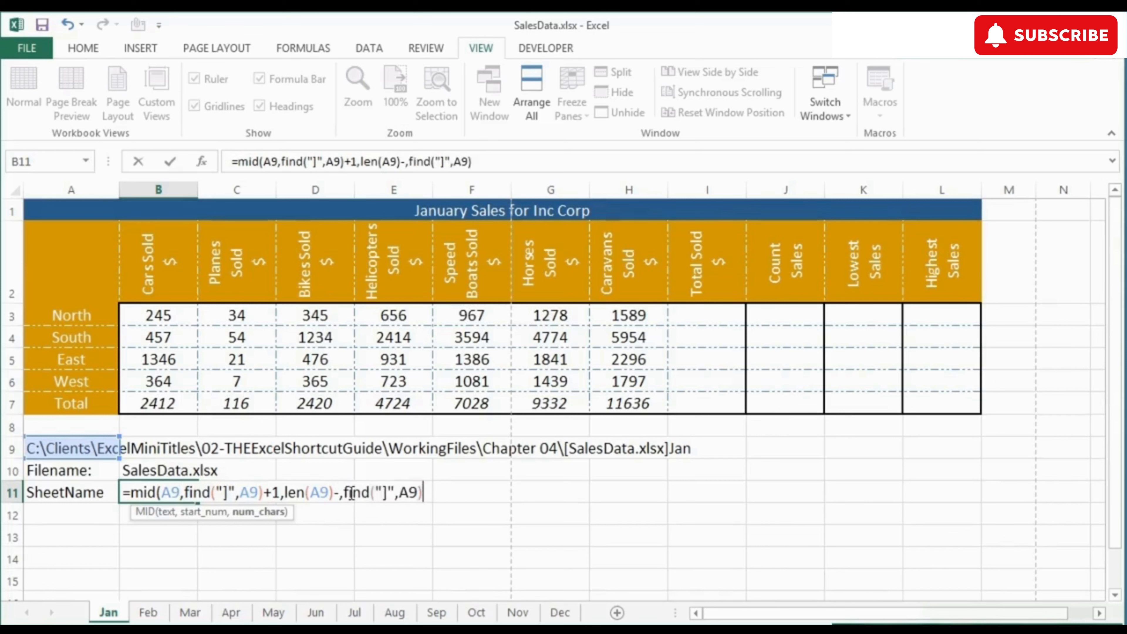
key(Left)
key(Left)
key(Left)
key(Left)
key(Left)
key(Left)
key(Left)
key(Left)
key(Left)
key(Left)
key(Left)
key(Left)
key(Delete)
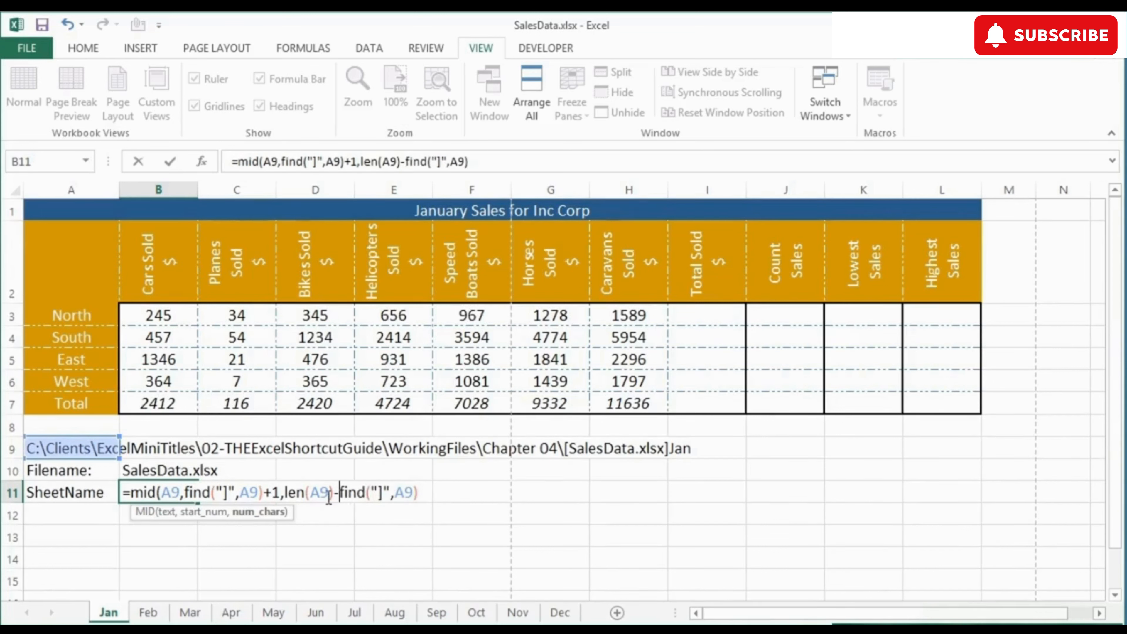
click(427, 493)
text())
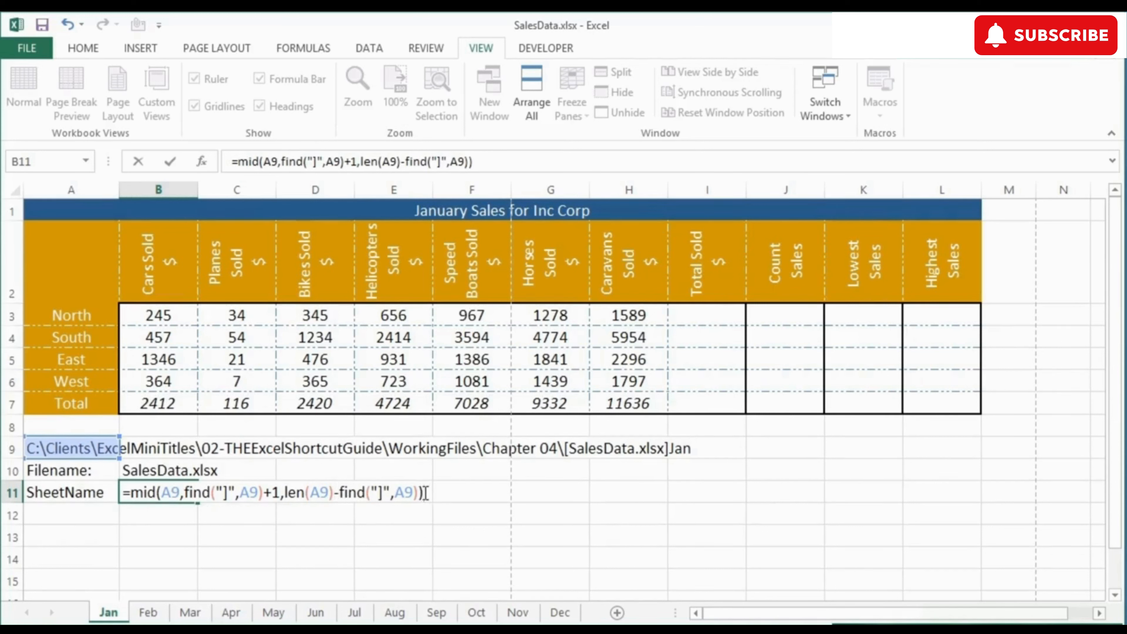
key(Return)
key(Up)
key(Right)
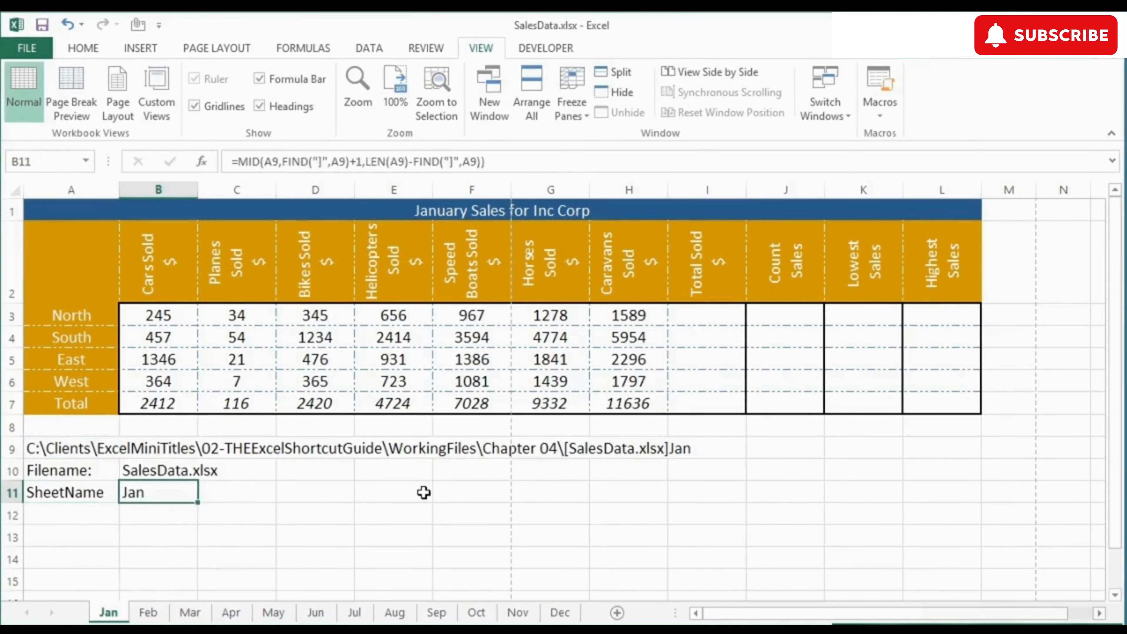